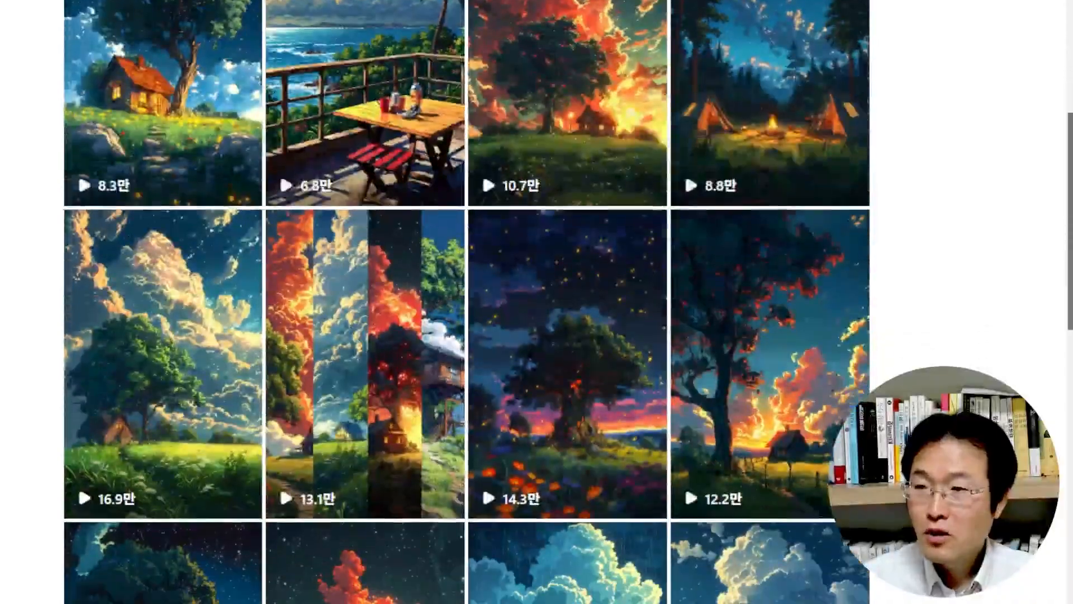
scroll(467, 302, "down", 8)
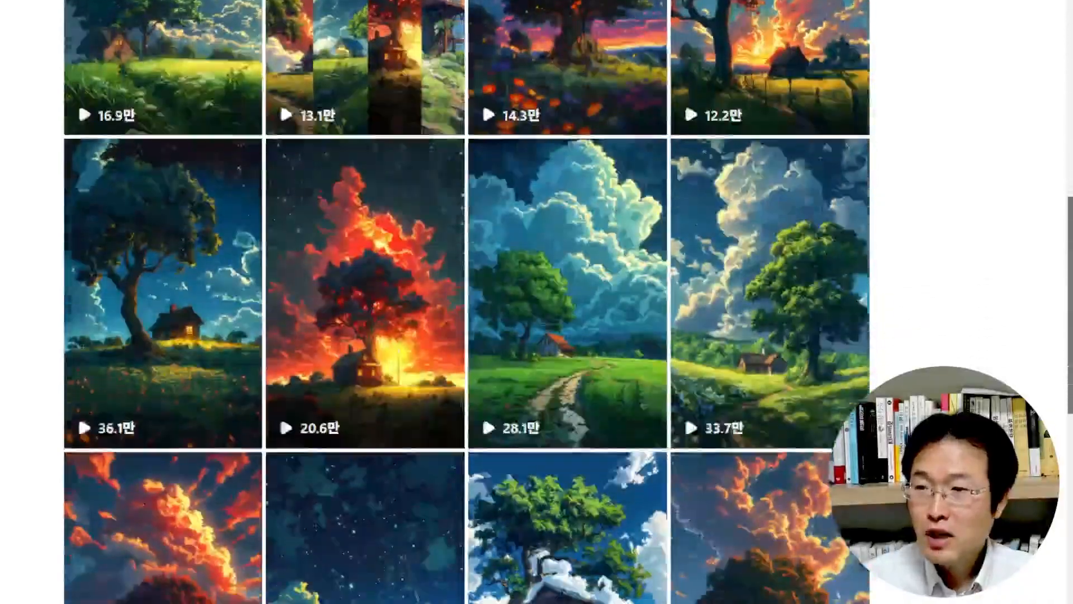
scroll(937, 175, "down", 8)
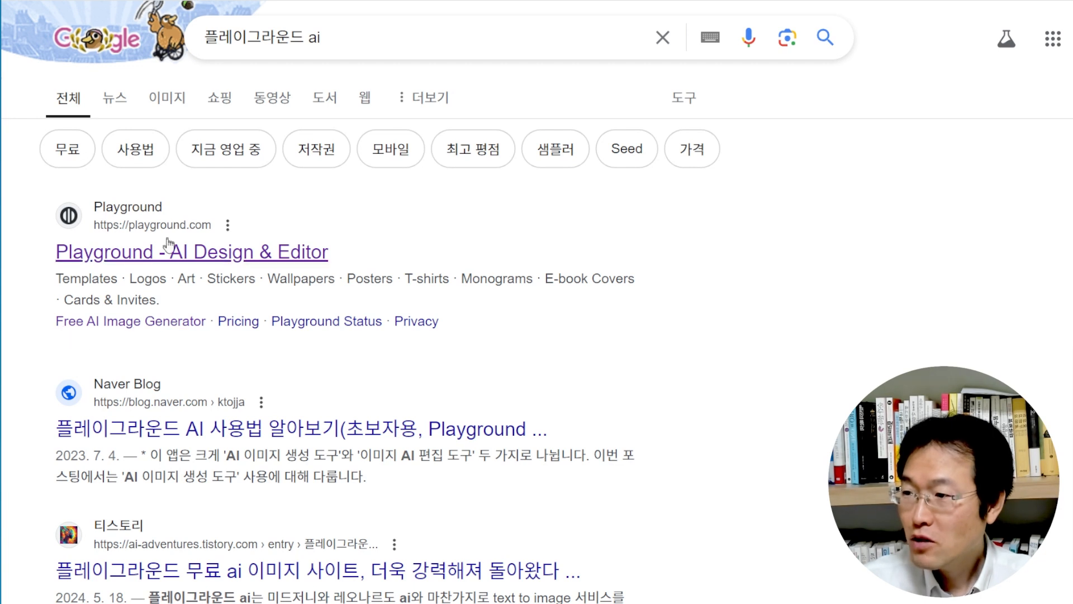
Open Playground's Free AI Image Generator from the search results and sign in with Google
left_click(167, 329)
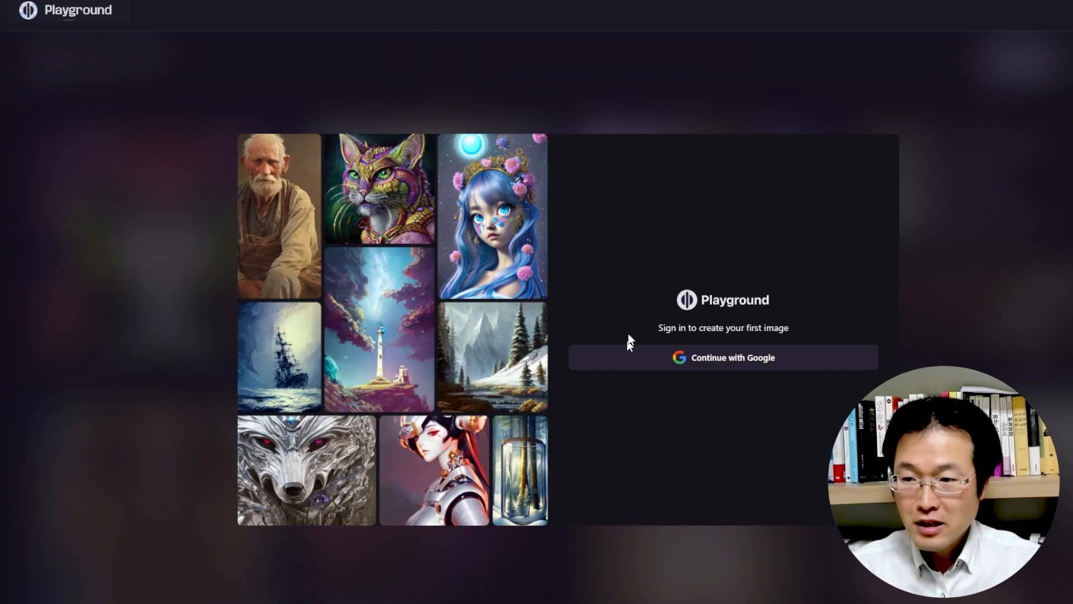
left_click(806, 364)
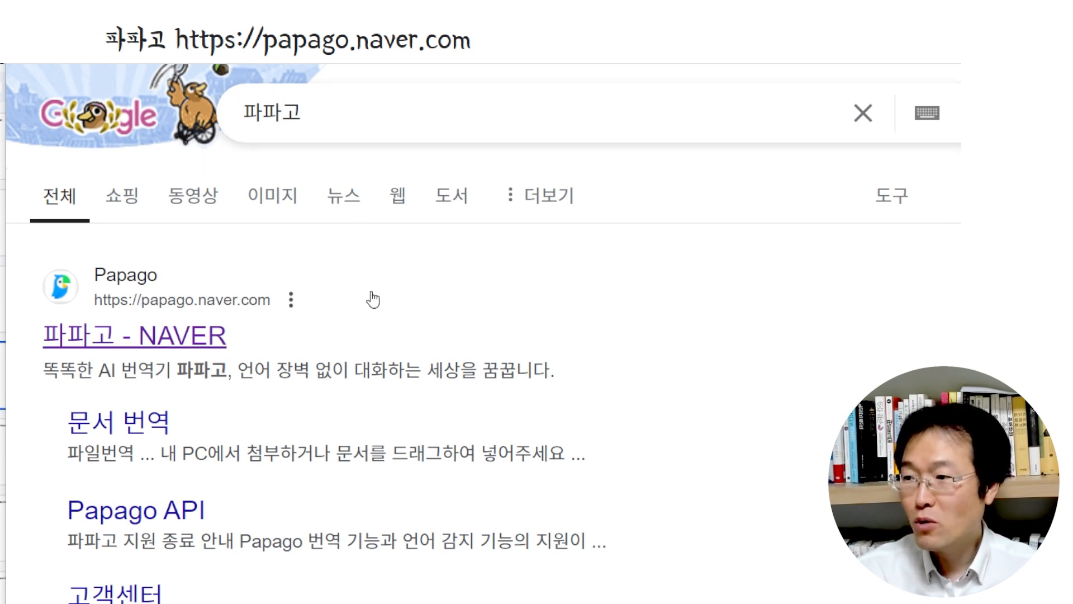
Open the Papago translator from the search results
left_click(150, 335)
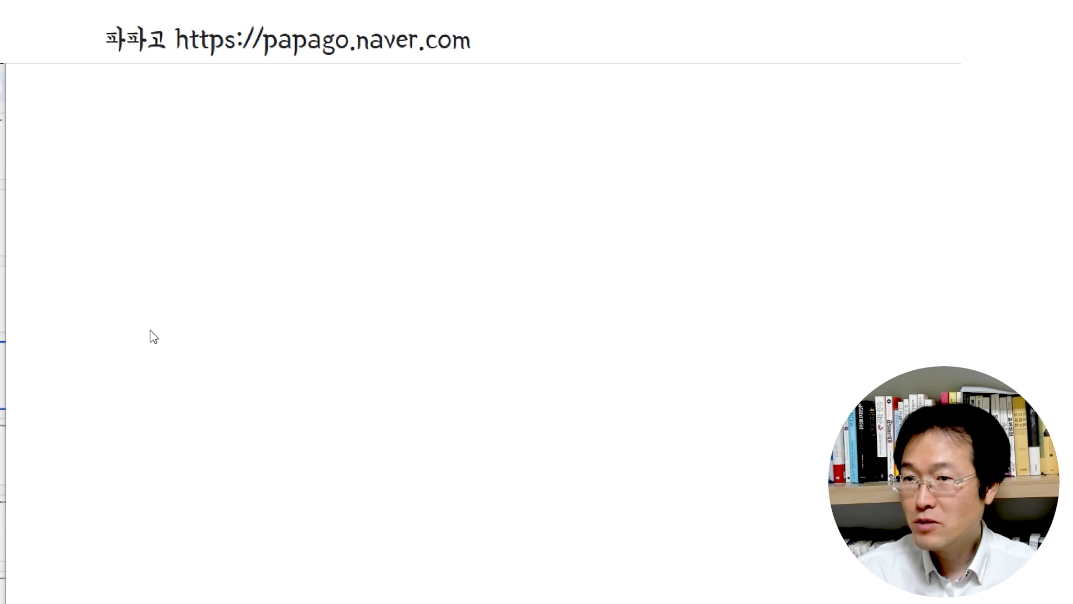
left_click(581, 173)
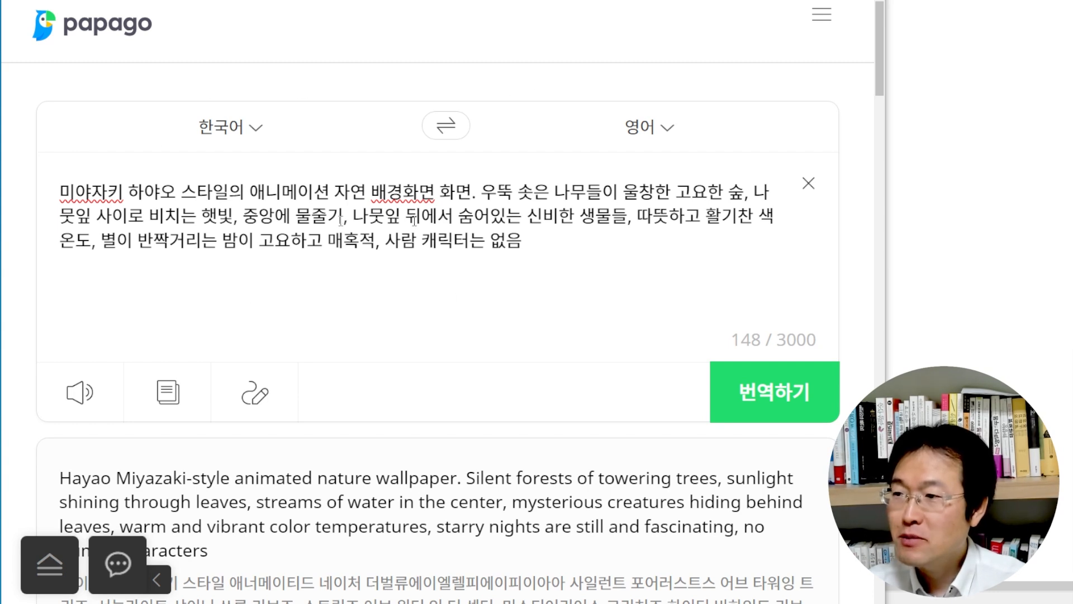
Copy Papago's English translation of the Korean nature wallpaper description and paste it as the image prompt in Playground
left_click(482, 221)
scroll(342, 150, "down", 1)
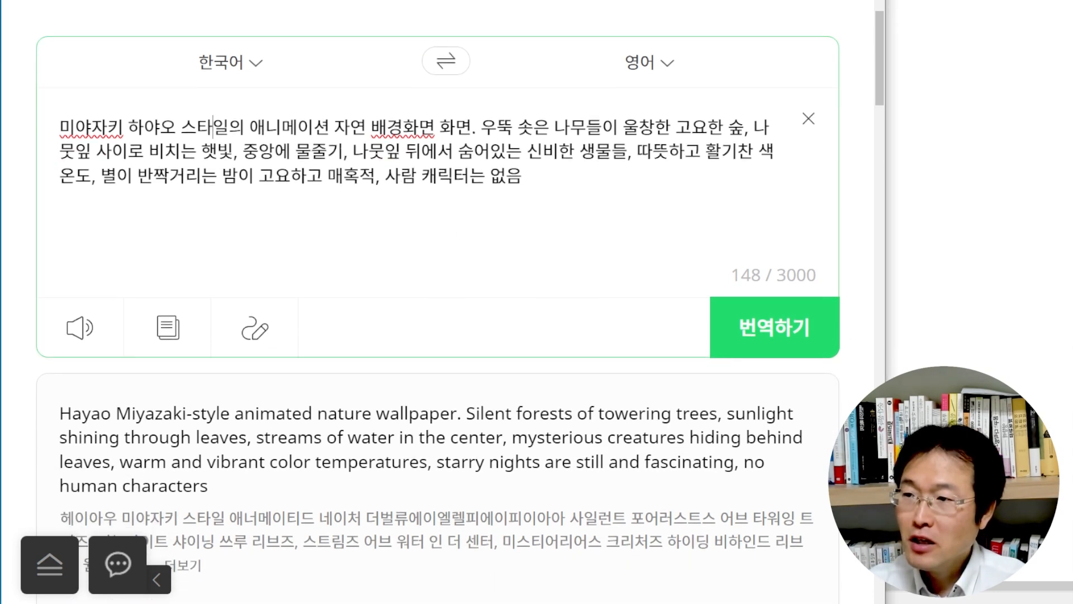
left_click(214, 127)
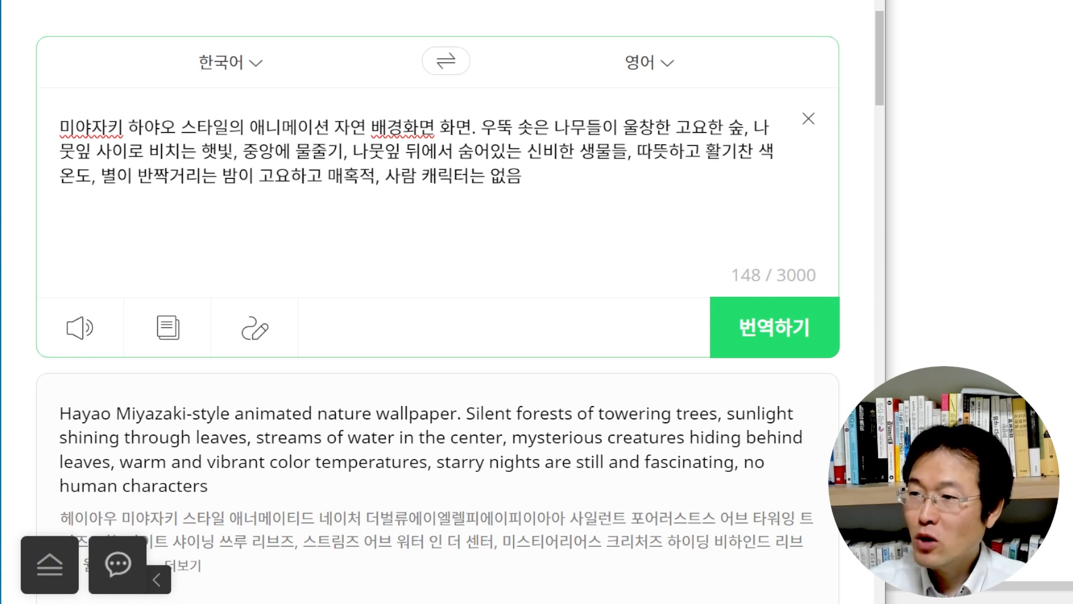
scroll(359, 137, "down", 1)
scroll(213, 62, "down", 4)
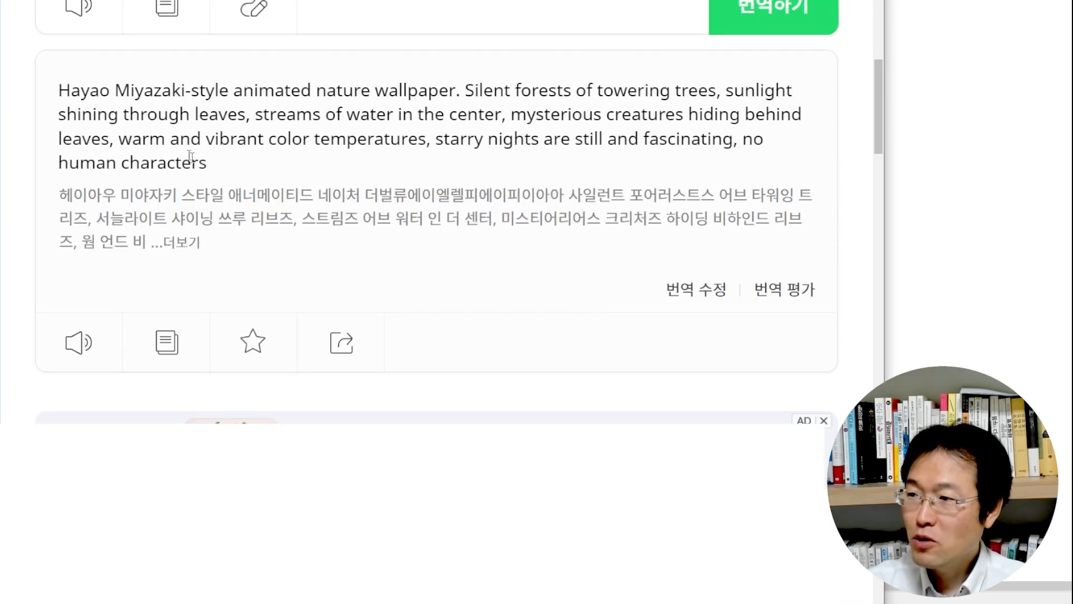
left_click(168, 342)
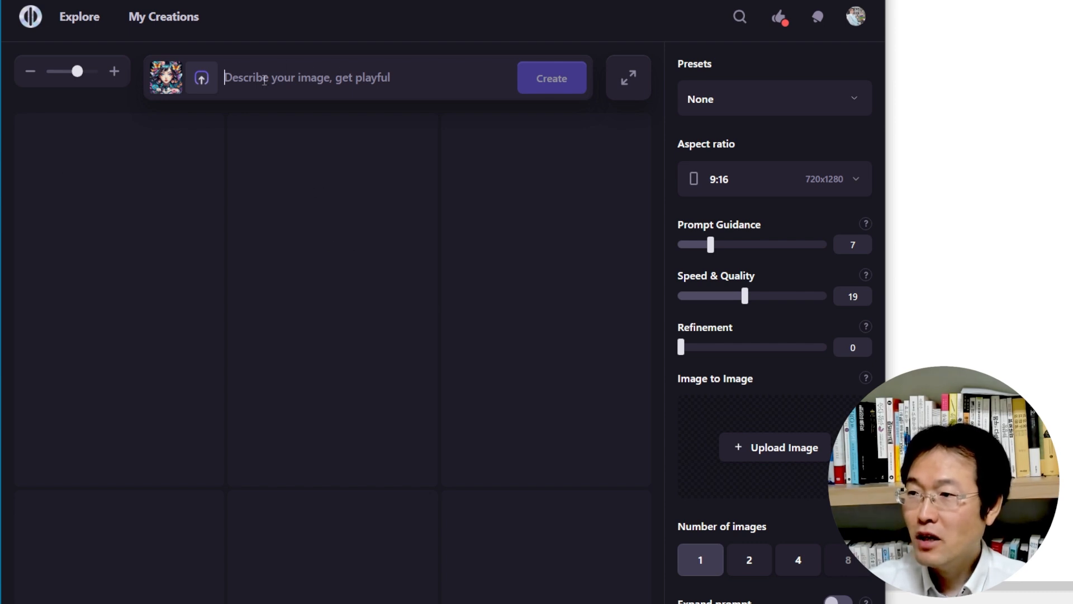
key("ctrl+v")
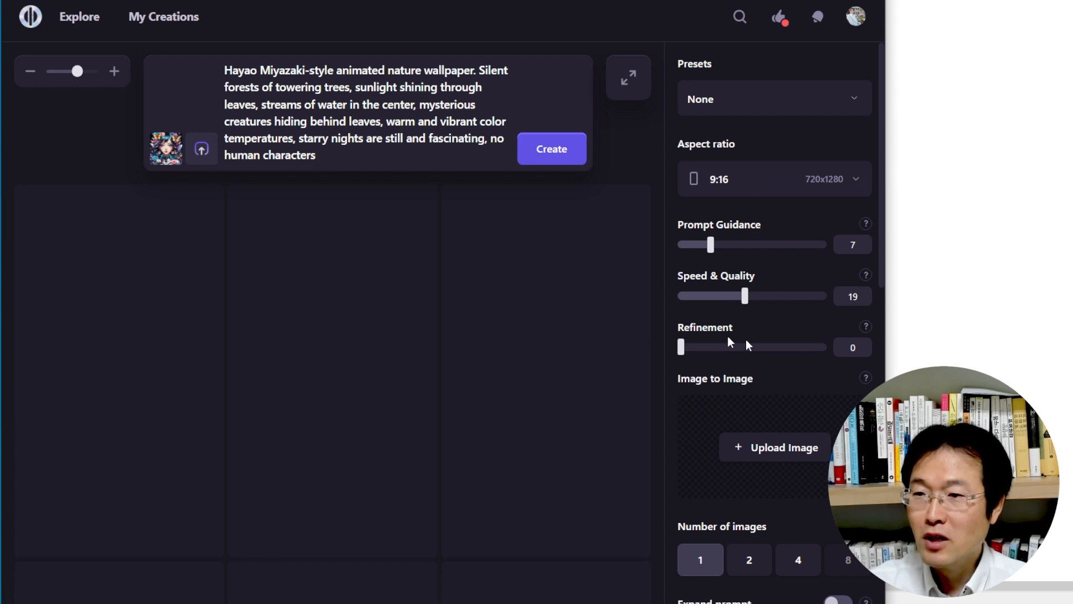
Select the 9:16 aspect ratio at 720x1280 and the Real Cartoon XL filter for the image
left_click(852, 181)
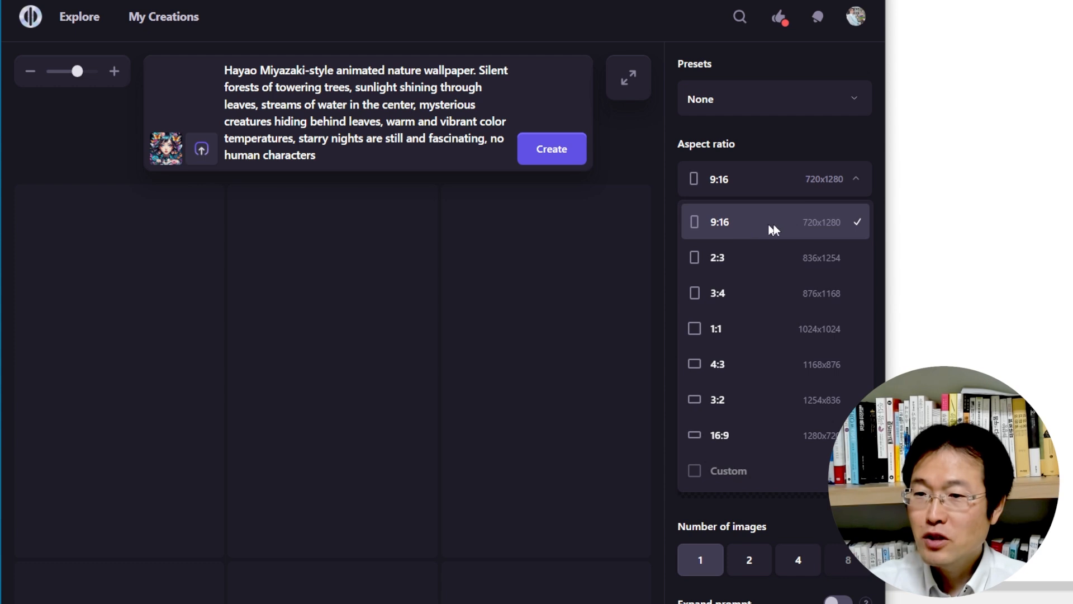
left_click(780, 183)
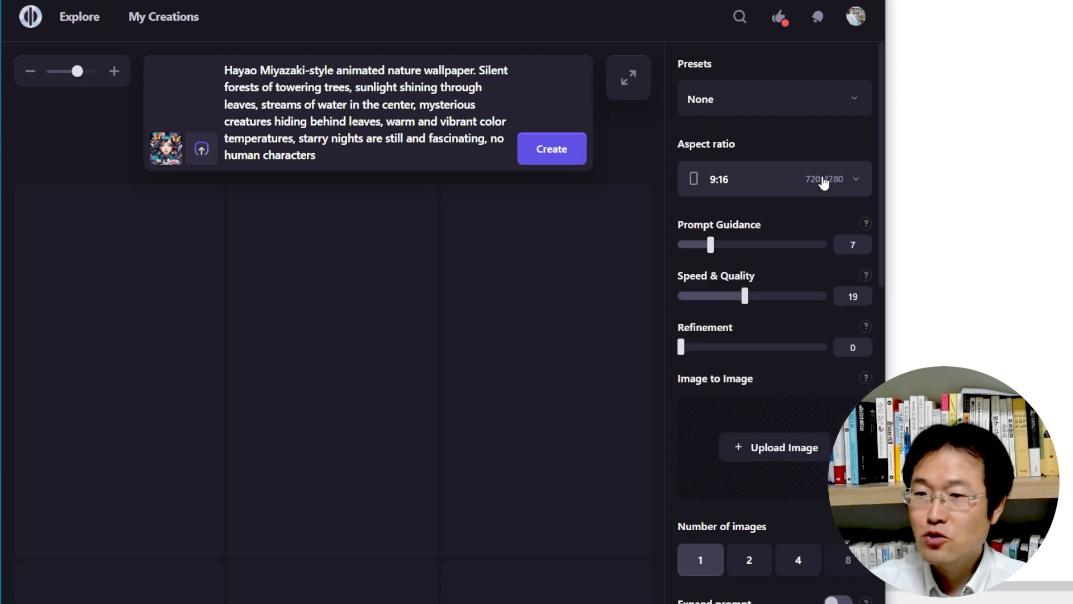
left_click(162, 151)
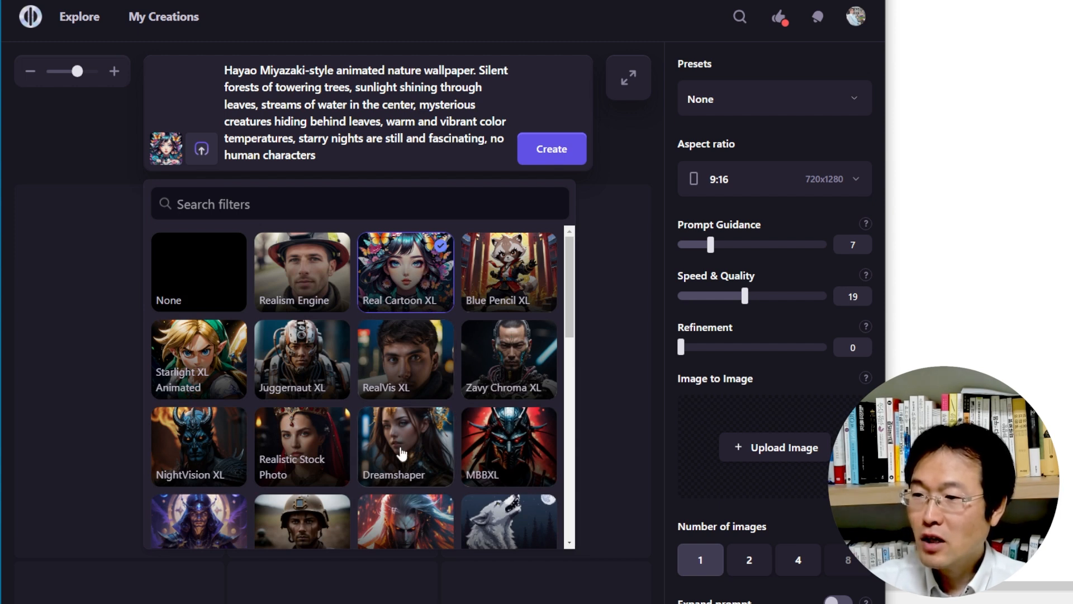
scroll(398, 448, "down", 5)
scroll(381, 488, "down", 2)
scroll(417, 460, "up", 8)
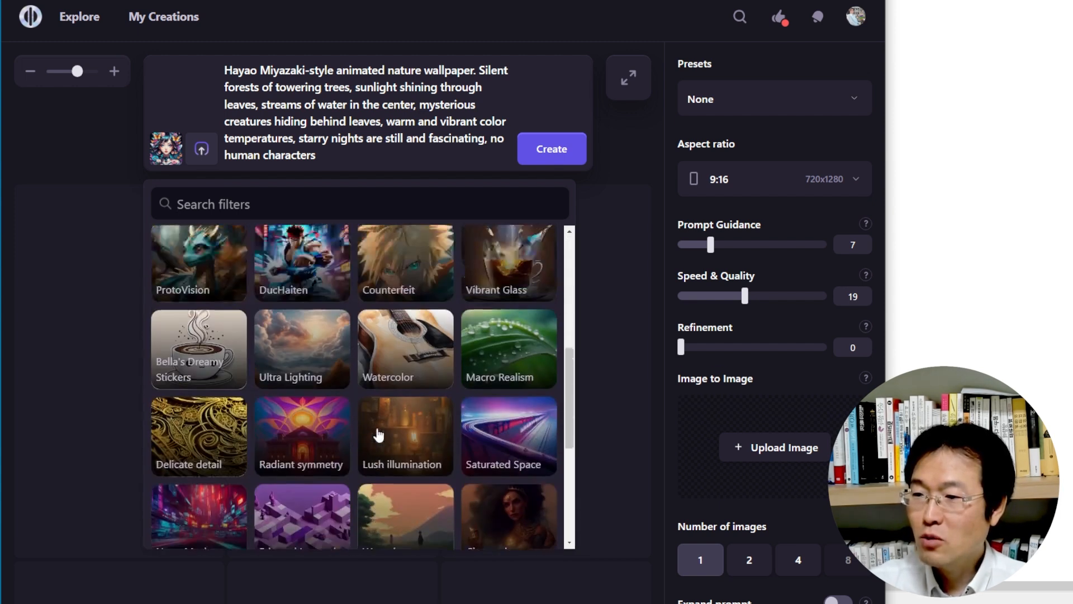
left_click(407, 286)
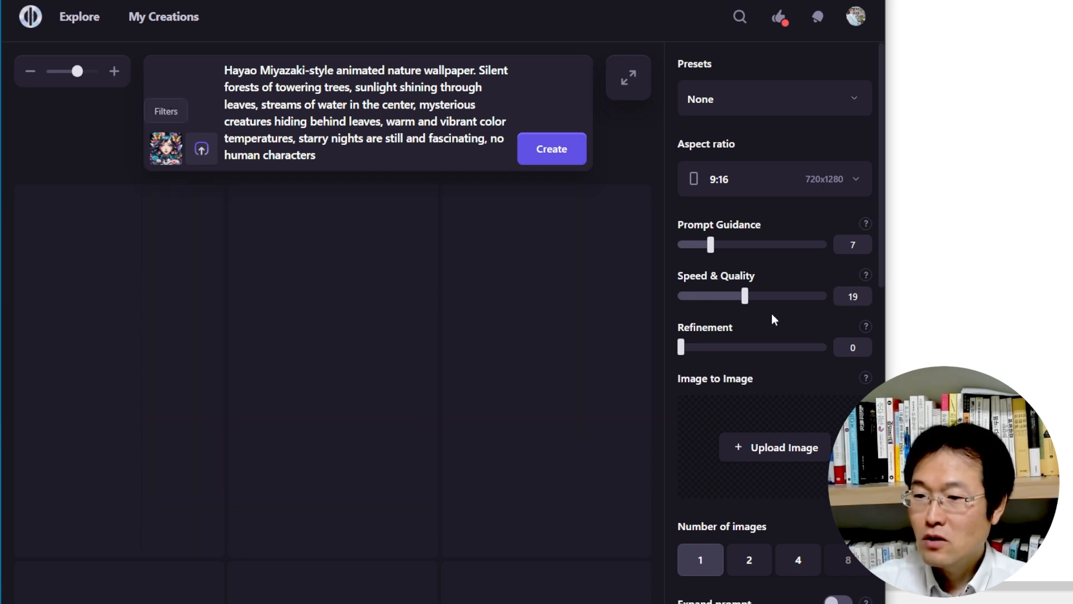
Select Stable Diffusion XL as the image generation model and check the remaining advanced settings
scroll(770, 303, "down", 5)
scroll(770, 303, "down", 2)
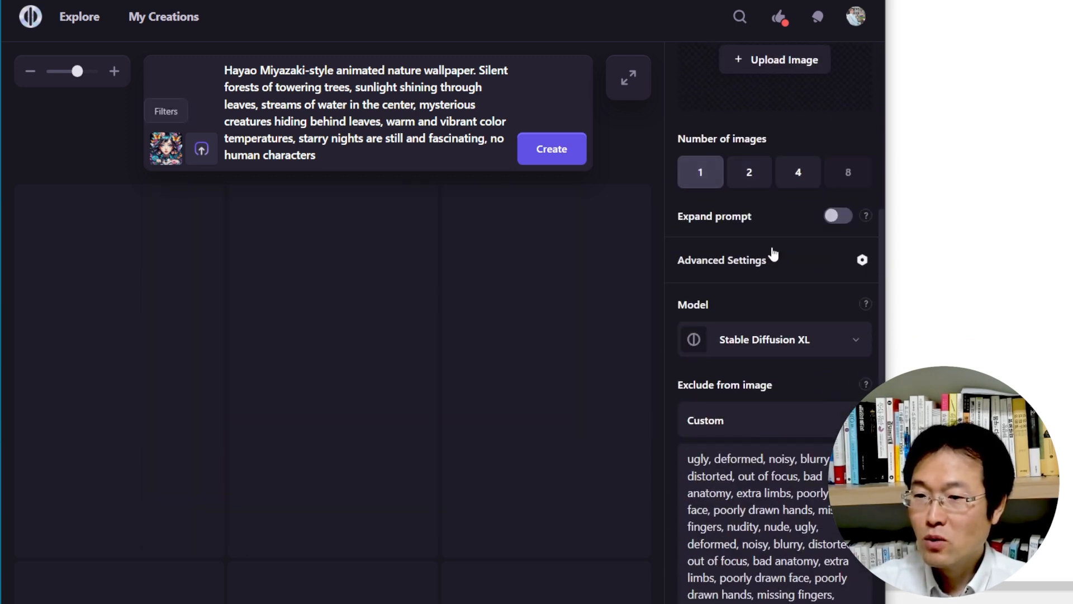
scroll(771, 251, "down", 1)
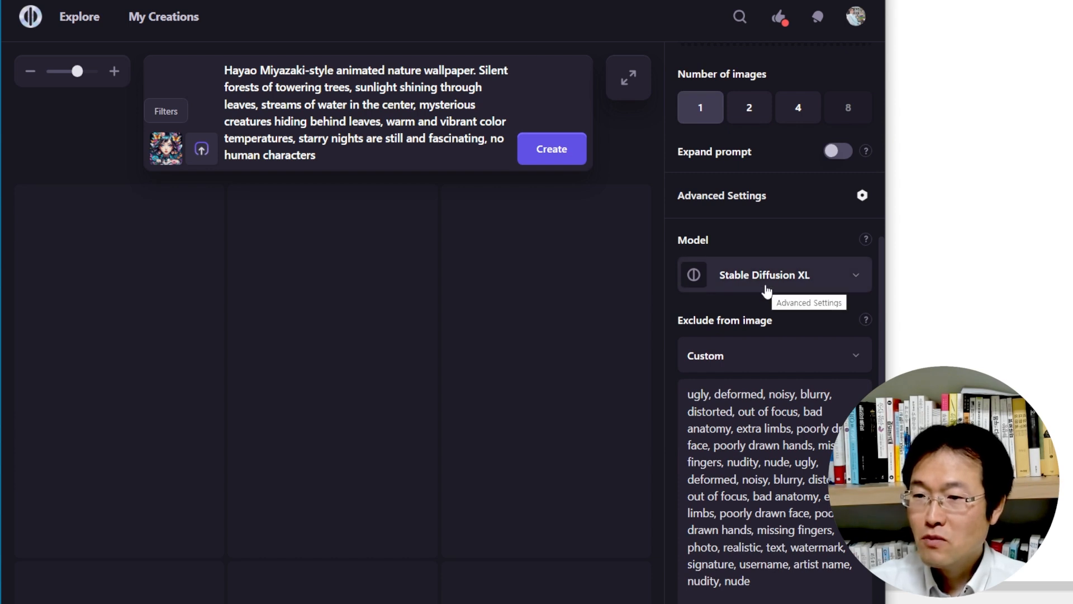
left_click(856, 280)
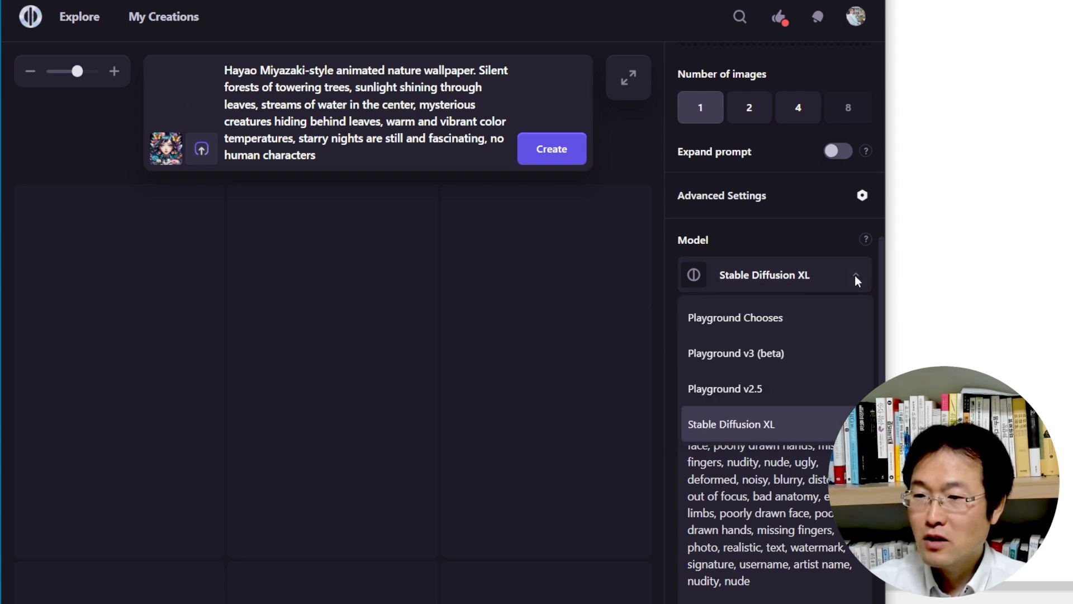
left_click(745, 425)
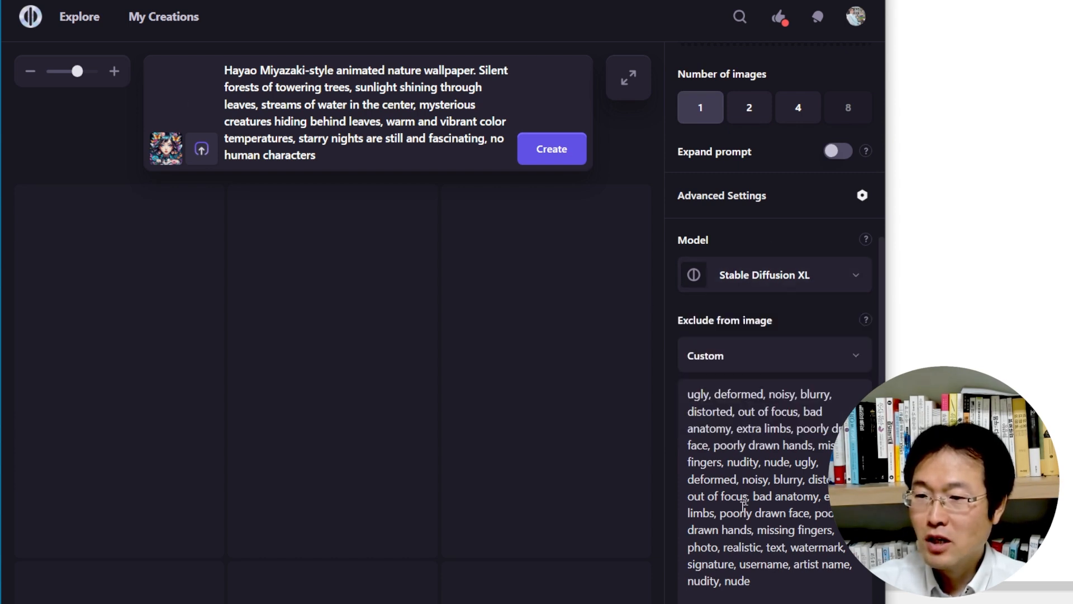
scroll(725, 502, "down", 5)
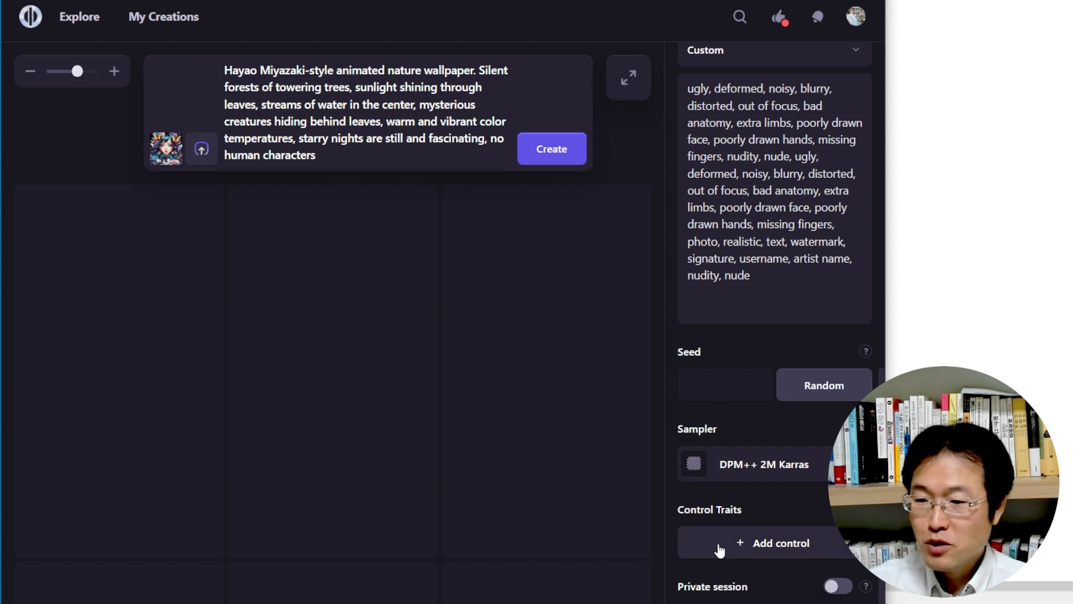
scroll(712, 549, "up", 10)
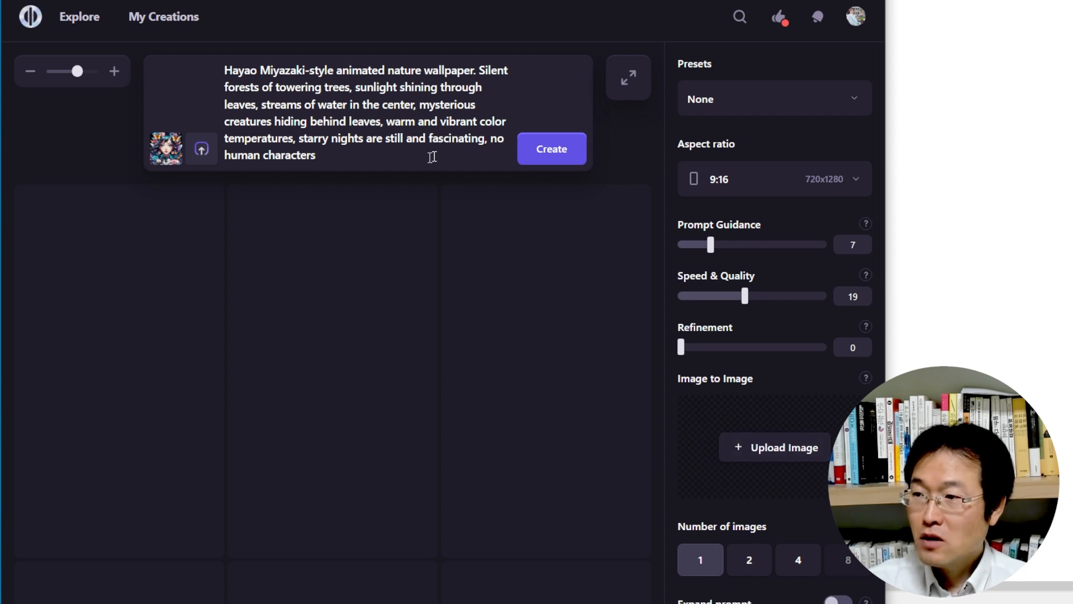
Generate two forest images, one after the other, from the Hayao Miyazaki-style prompt
left_click(558, 155)
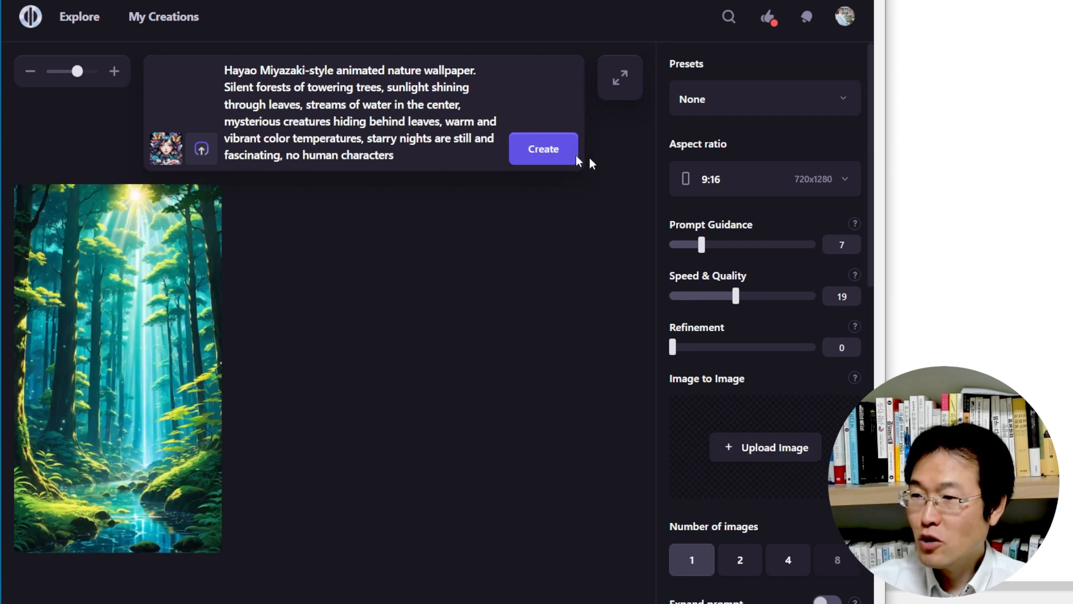
left_click(545, 156)
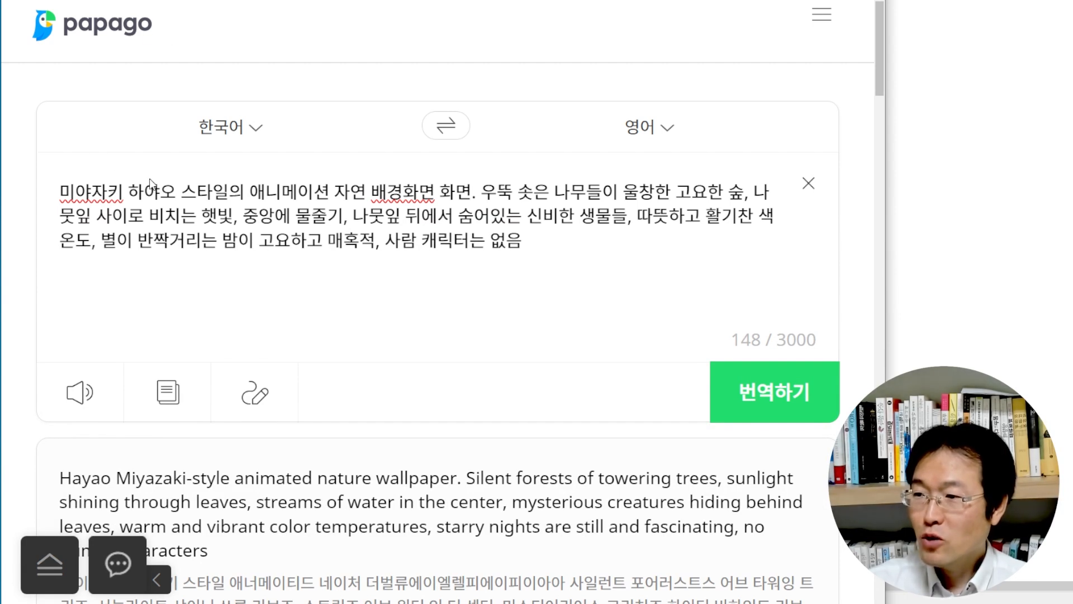
scroll(400, 375, "down", 2)
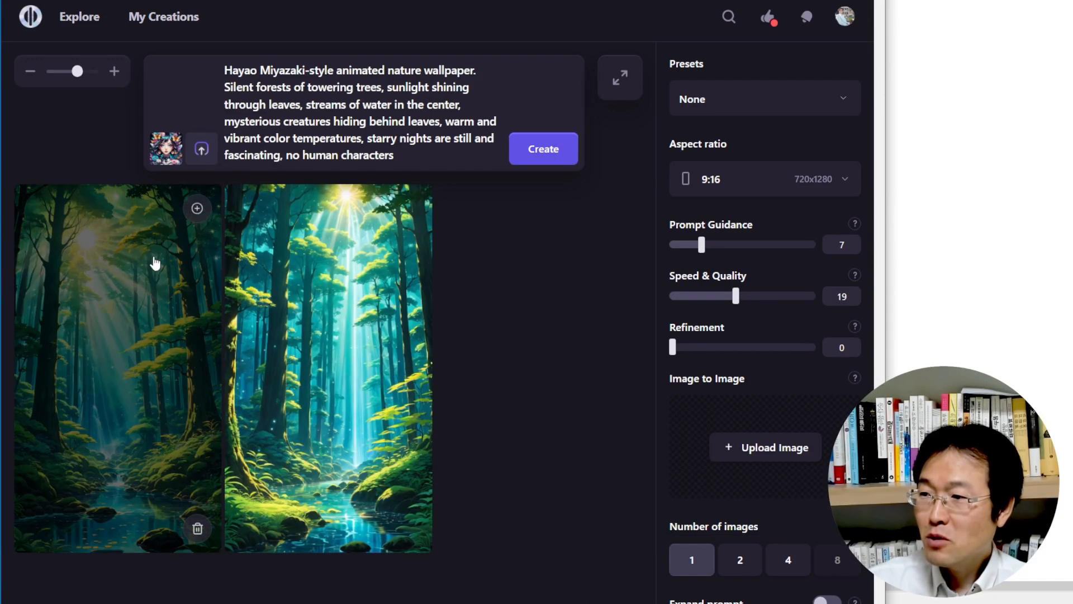
Download the most recently generated forest image
left_click(197, 209)
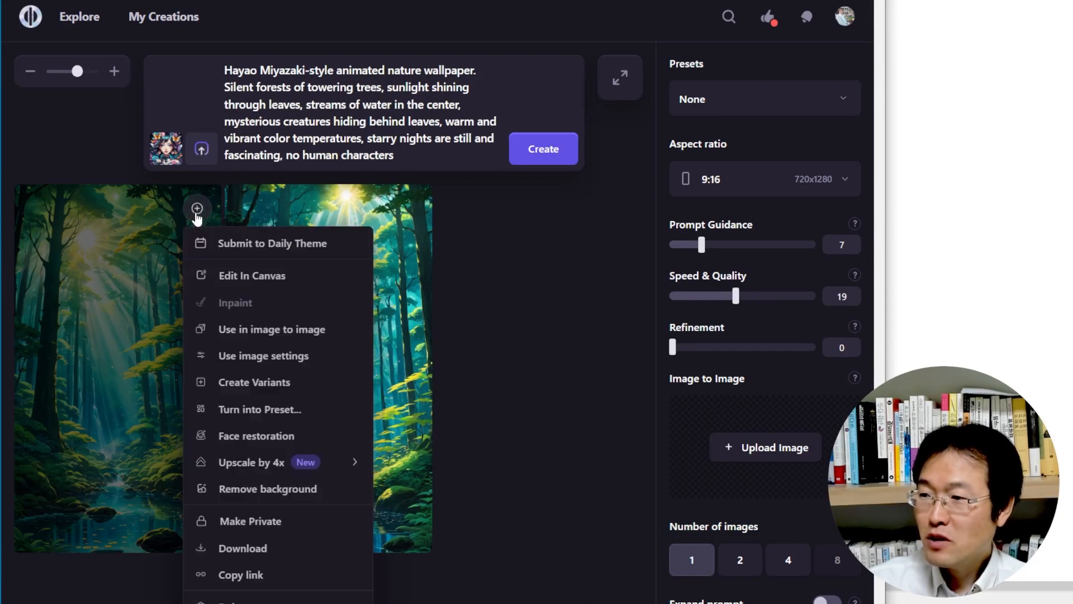
left_click(231, 550)
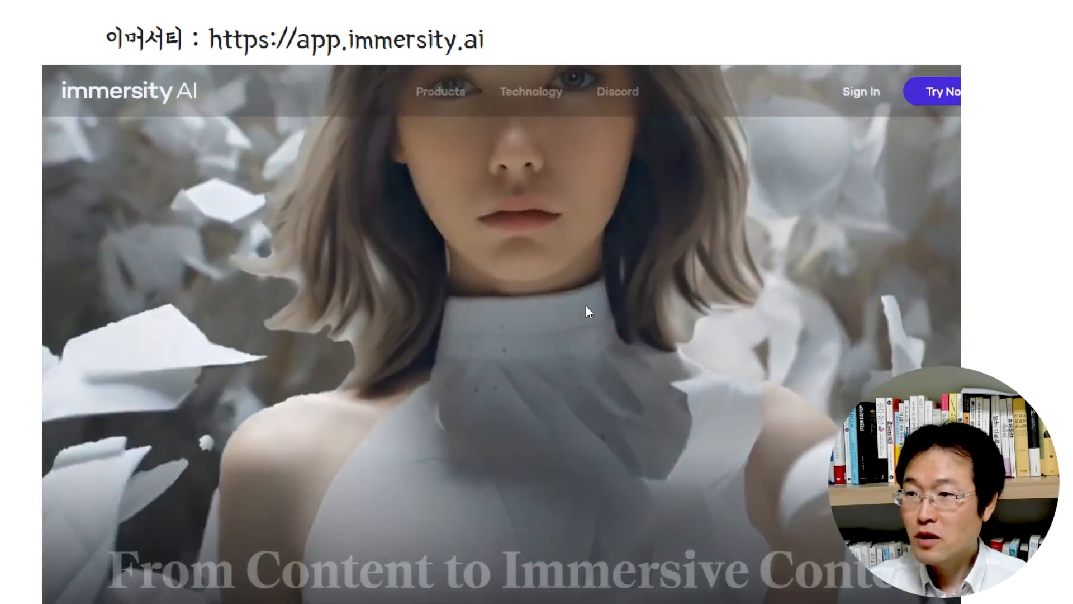
Switch to Immersity AI and upload the first hayao-miyazaki-style forest image from the Downloads folder
scroll(585, 307, "down", 10)
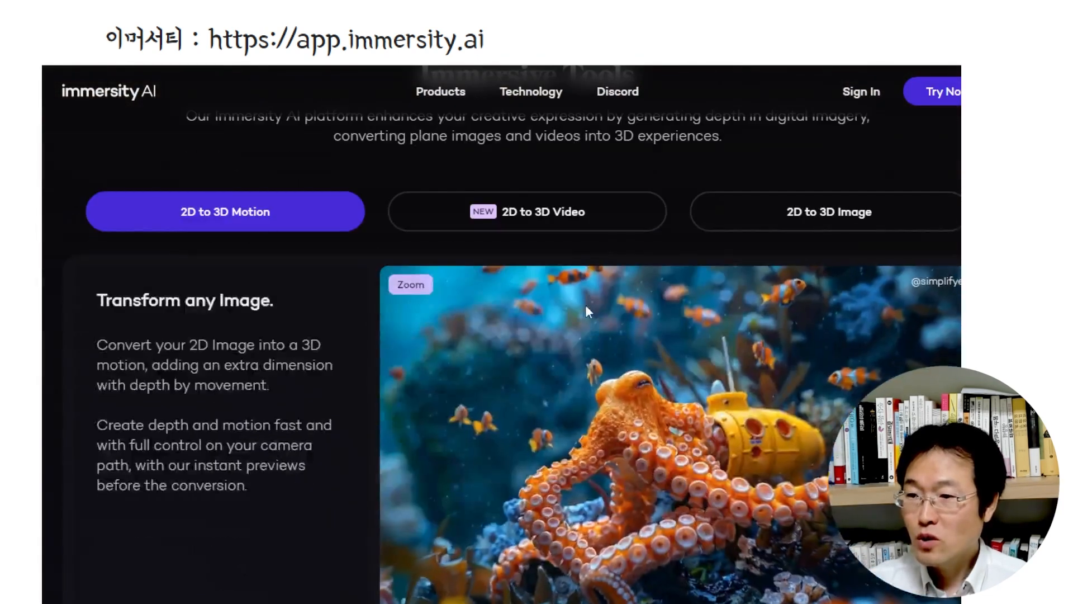
scroll(587, 311, "down", 1)
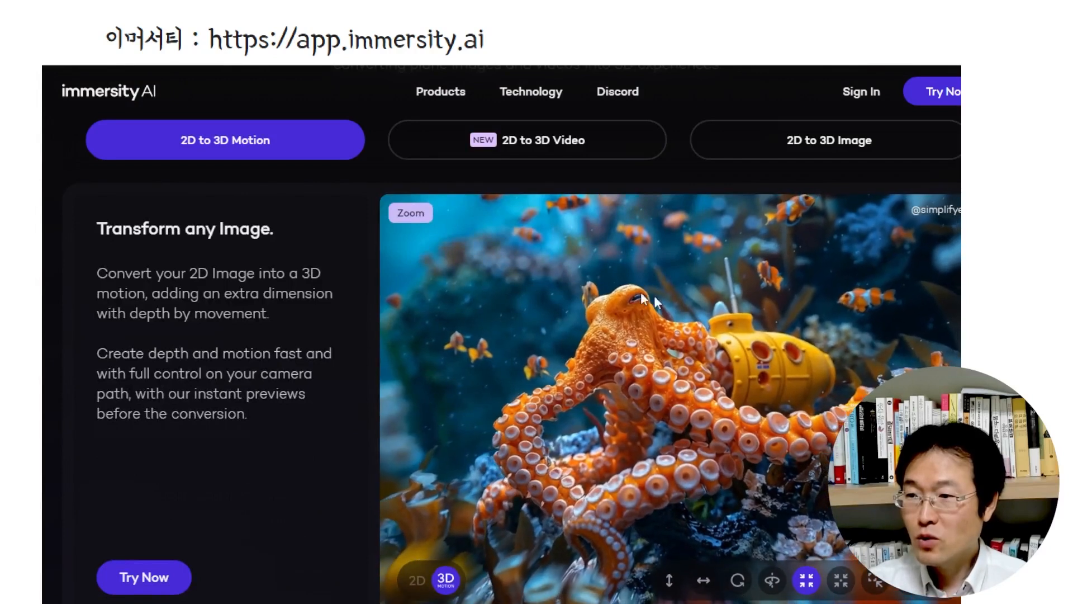
scroll(585, 345, "down", 1)
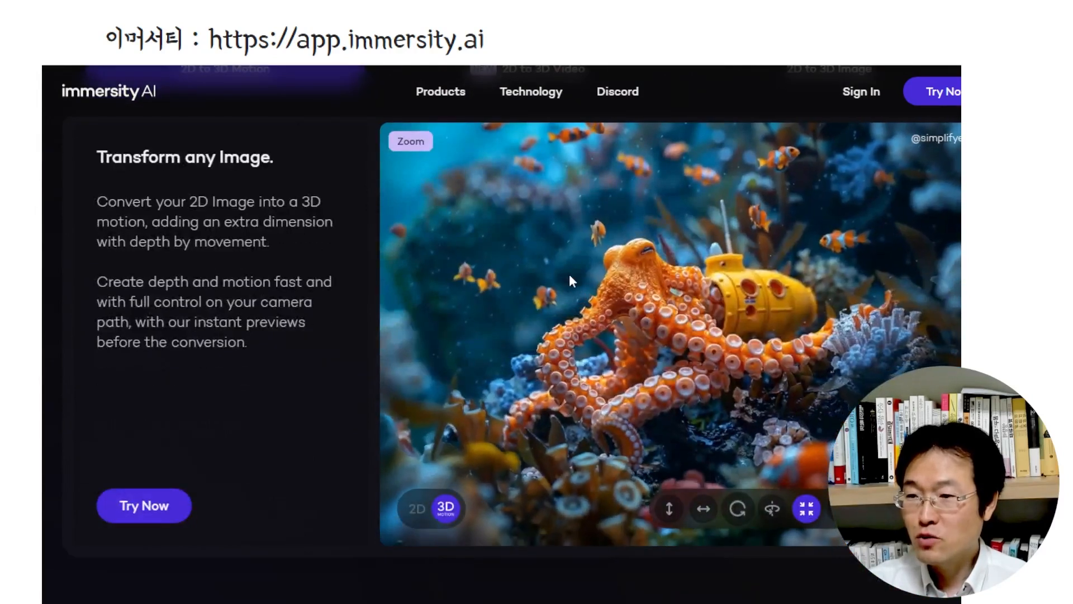
scroll(569, 274, "down", 6)
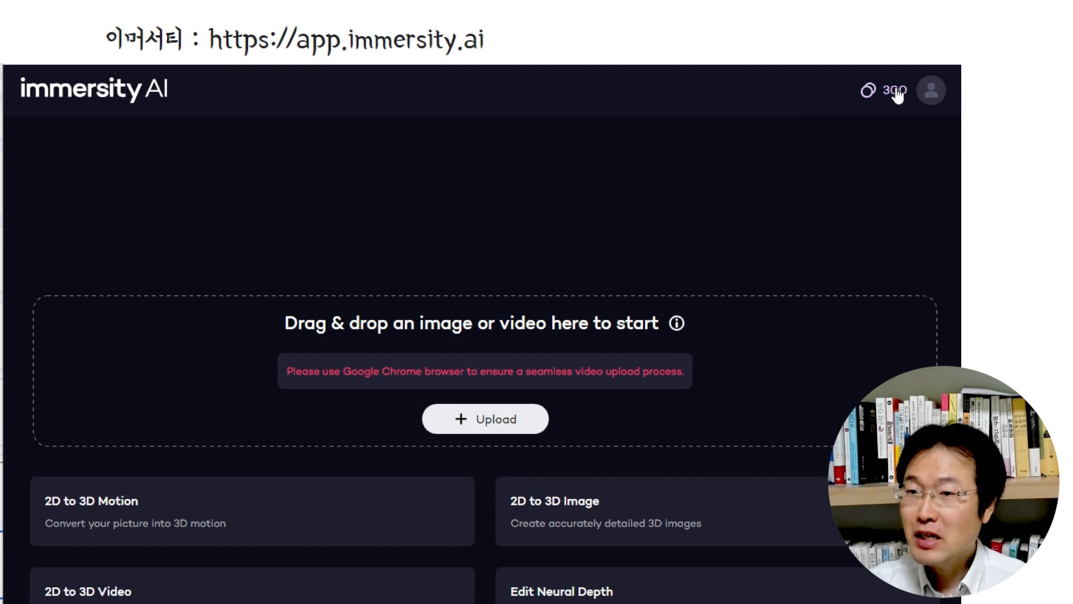
left_click(470, 428)
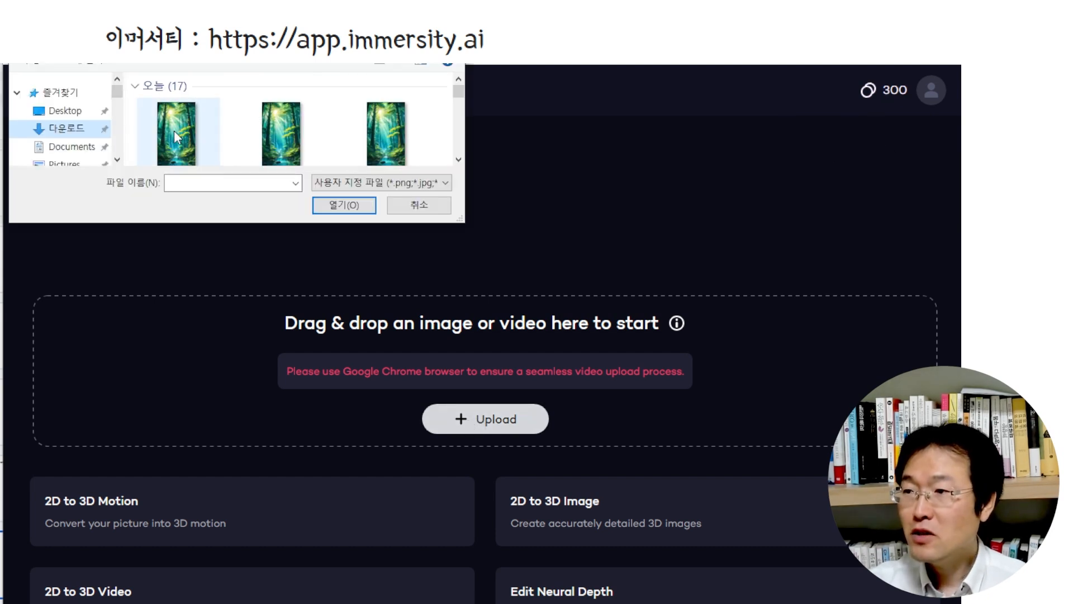
left_click(176, 137)
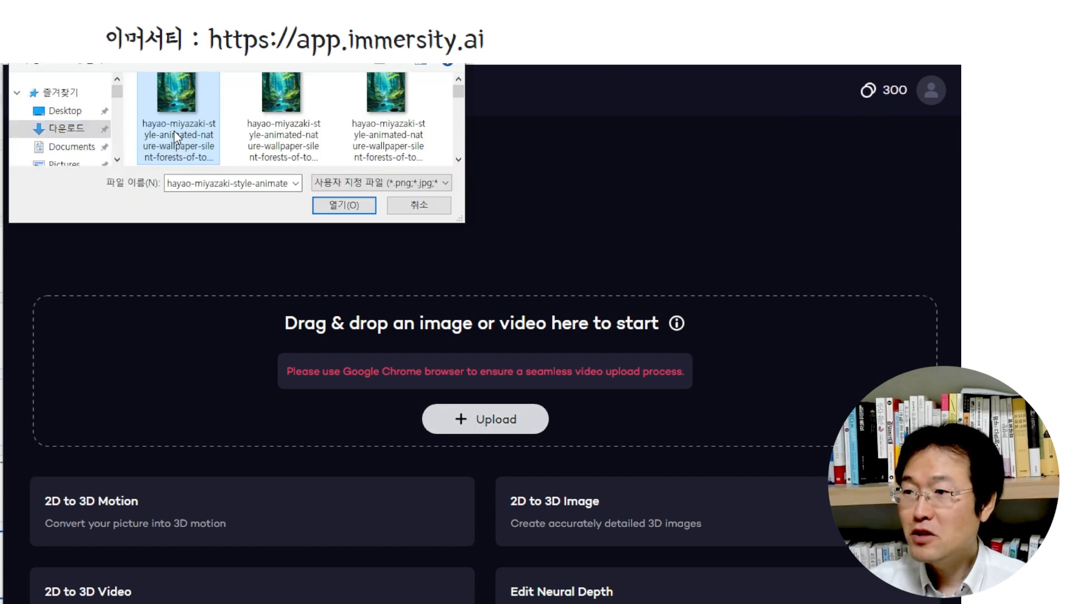
left_click(342, 205)
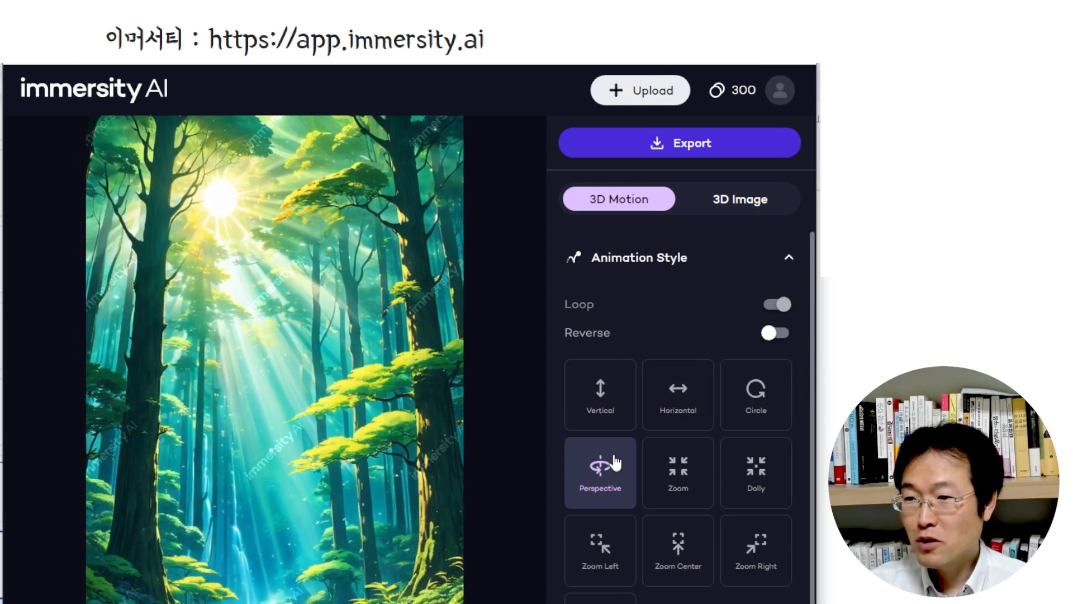
Try the Vertical, Horizontal, Circle, Zoom, Zoom Left, Zoom Center and Zoom Right animation styles, then go back to Perspective
left_click(600, 392)
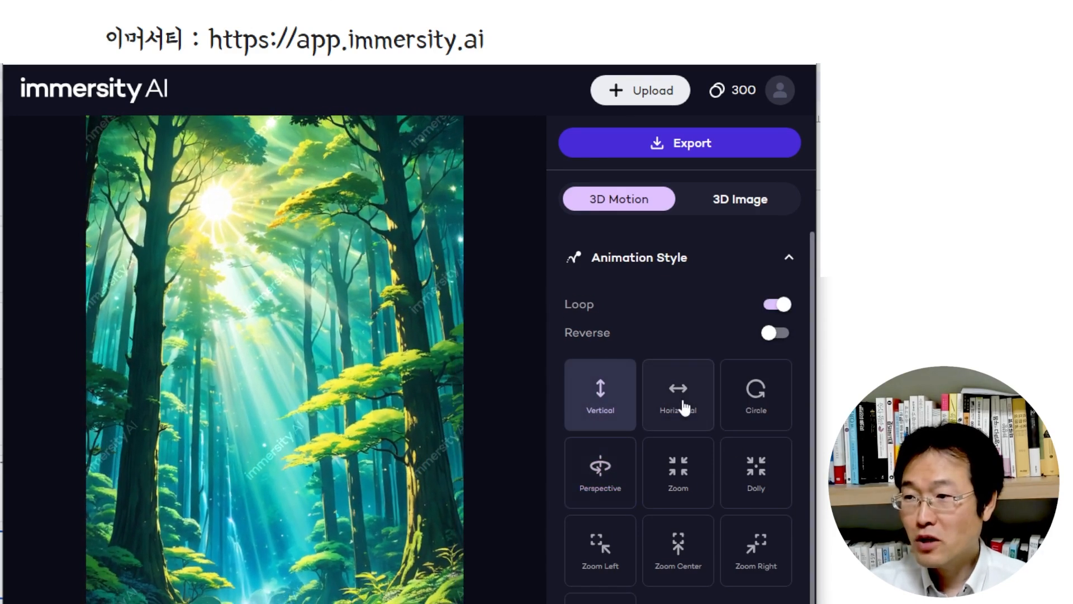
left_click(682, 405)
left_click(741, 406)
left_click(604, 471)
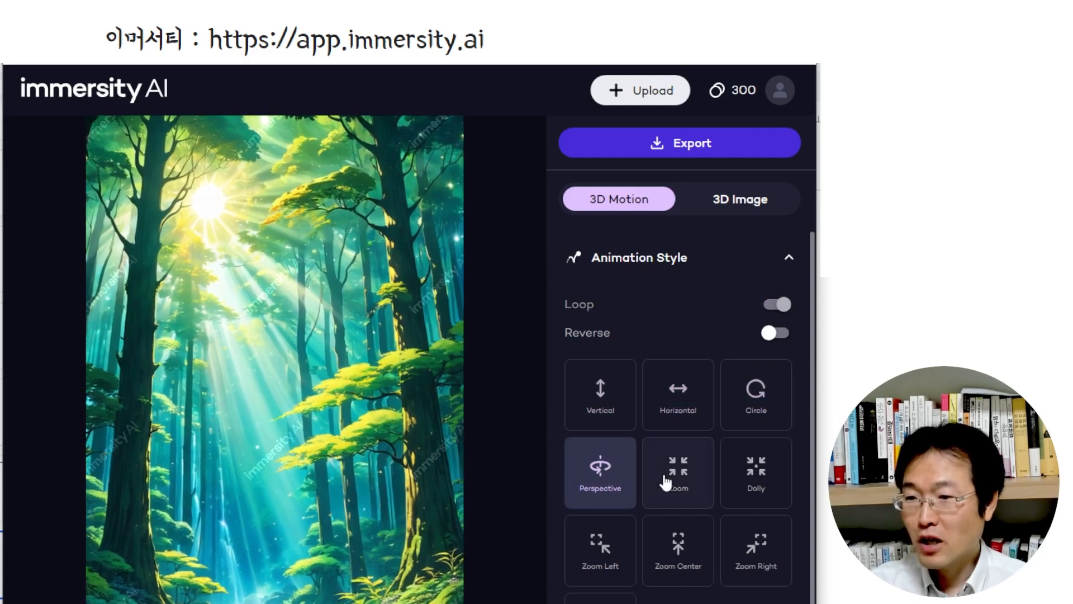
left_click(667, 478)
left_click(610, 551)
left_click(679, 557)
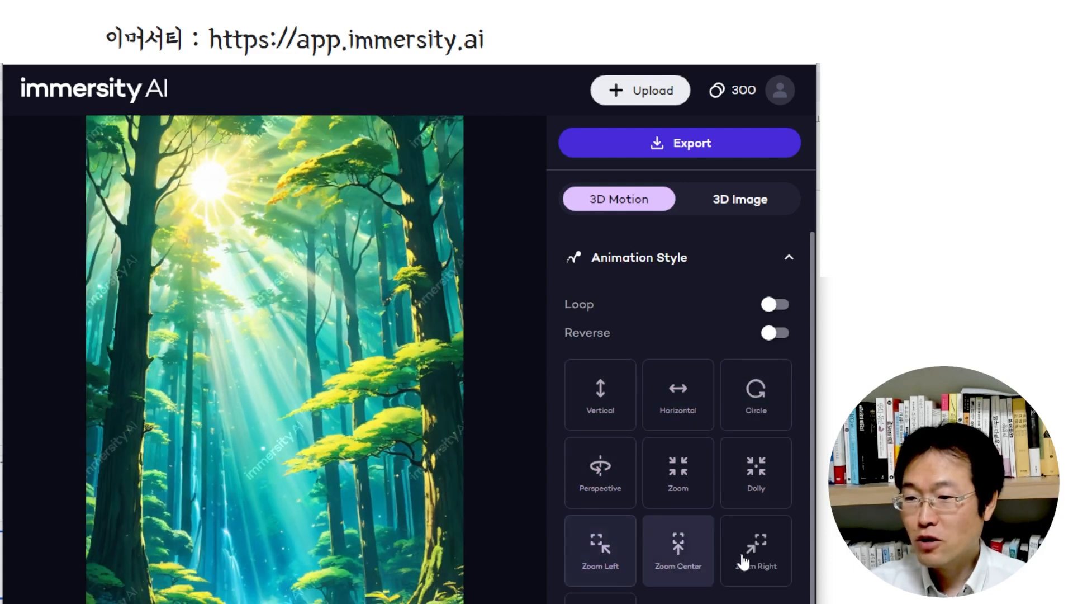
left_click(746, 561)
left_click(610, 485)
Try manual motion settings with Amplitude-X 0.39, Amplitude-Y 0.35, Amplitude-Z 0.14 and Phase-X 1/4
scroll(678, 447, "down", 5)
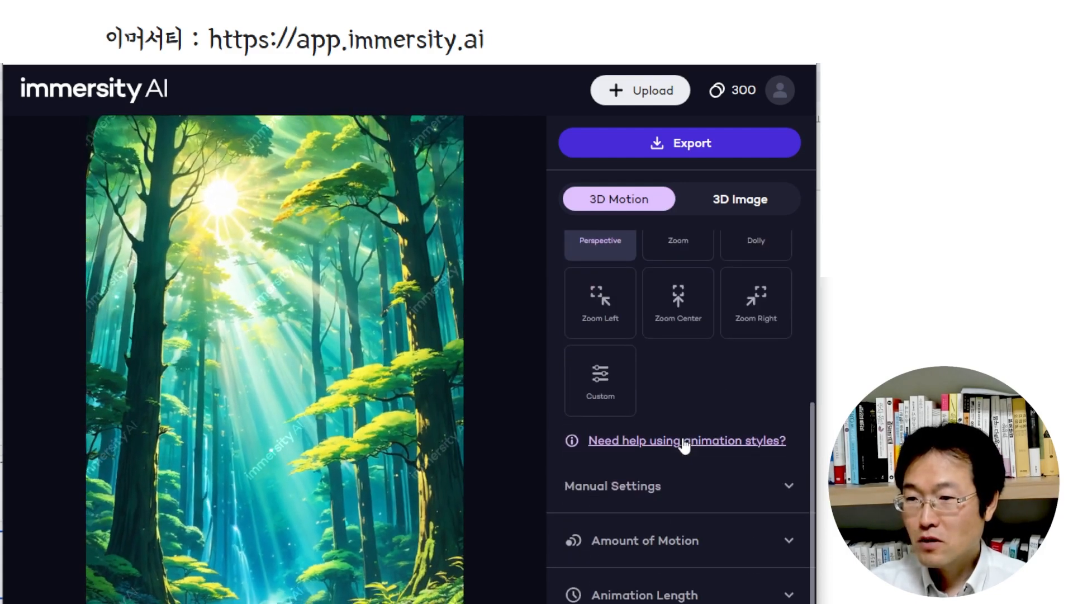
left_click(788, 485)
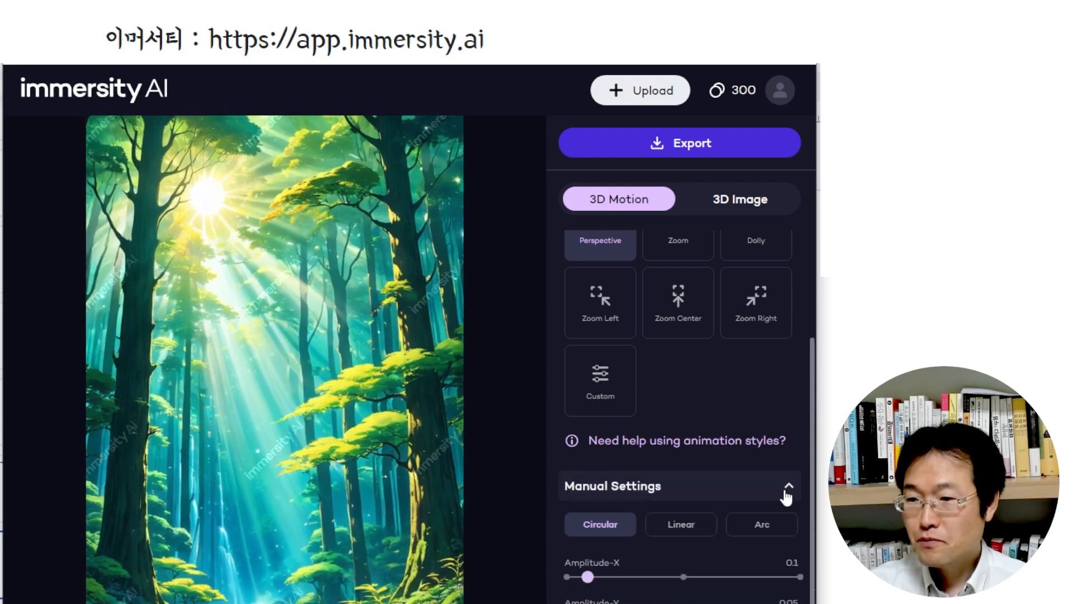
scroll(716, 471, "down", 5)
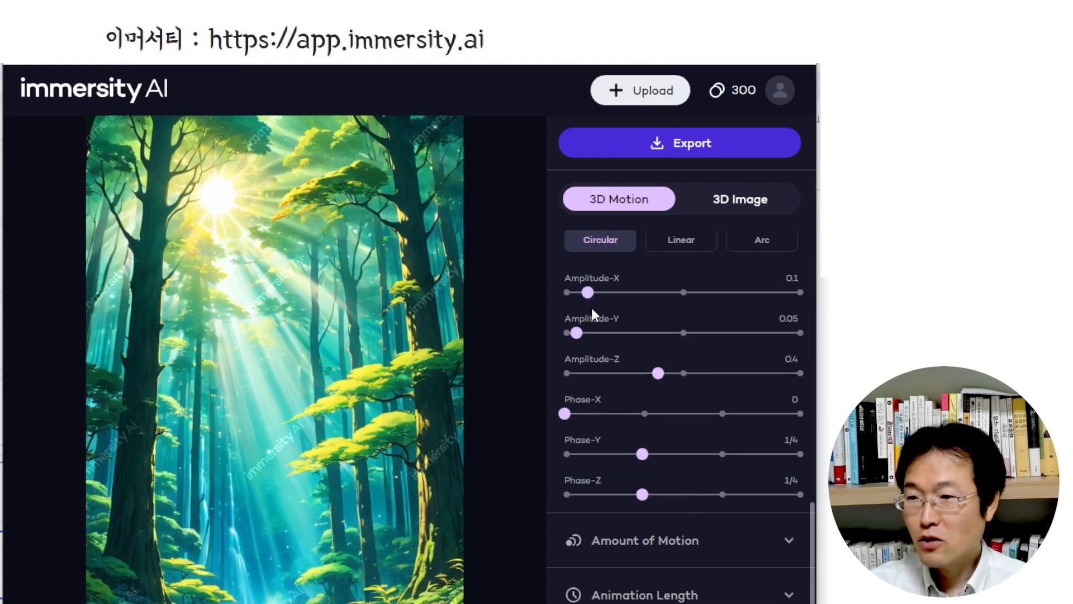
left_click_drag(594, 302, 656, 296)
left_click_drag(584, 340, 646, 336)
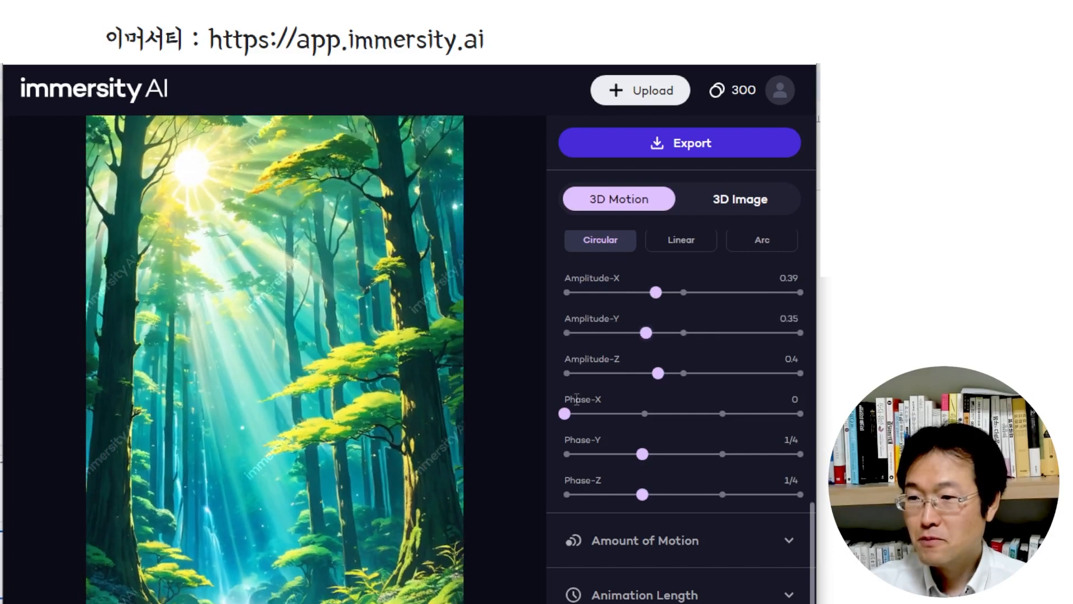
left_click_drag(564, 414, 642, 414)
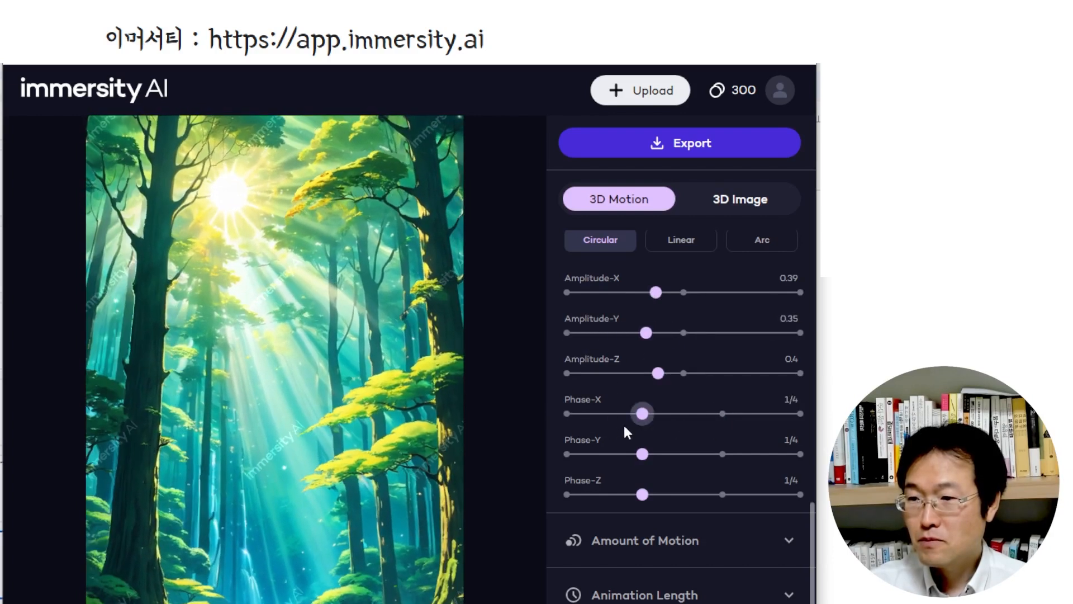
left_click_drag(658, 373, 597, 373)
scroll(695, 348, "down", 3)
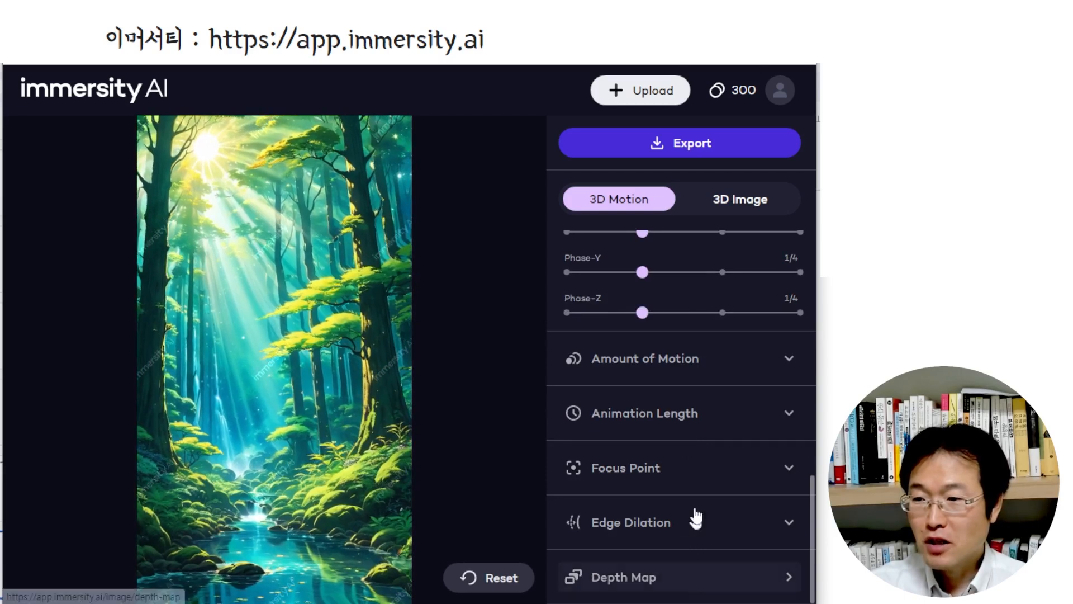
Set the forest image's animation style back to the Perspective preset
scroll(678, 414, "up", 8)
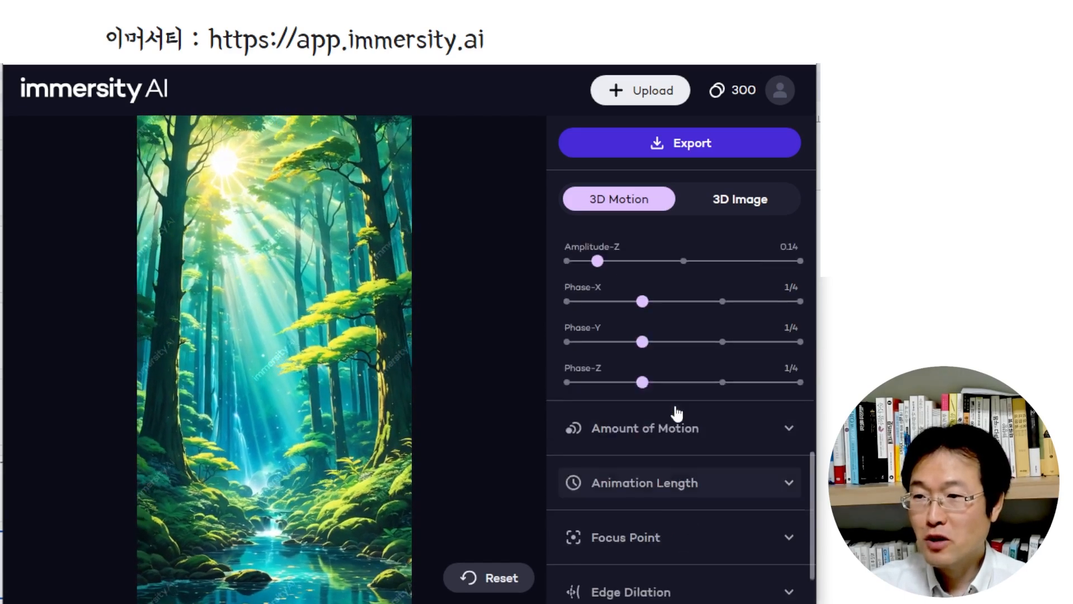
scroll(677, 413, "up", 3)
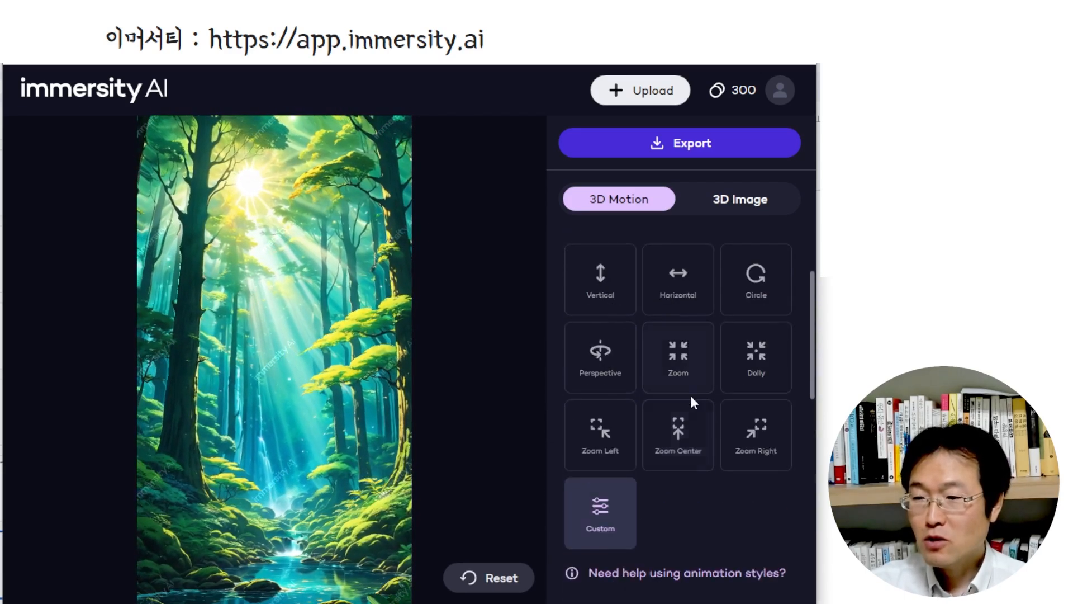
left_click(615, 364)
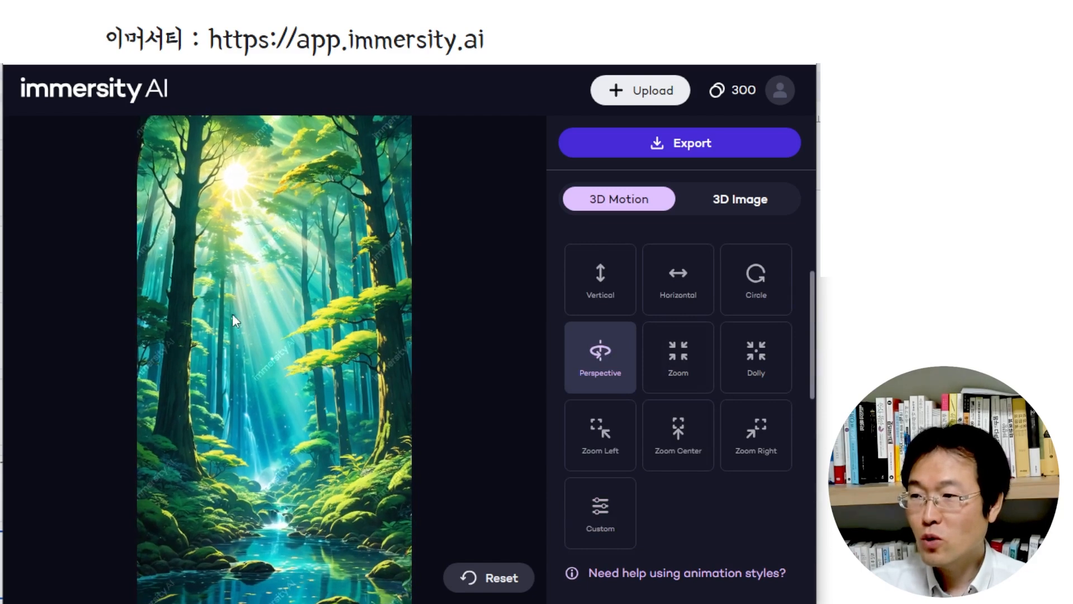
scroll(199, 359, "down", 1)
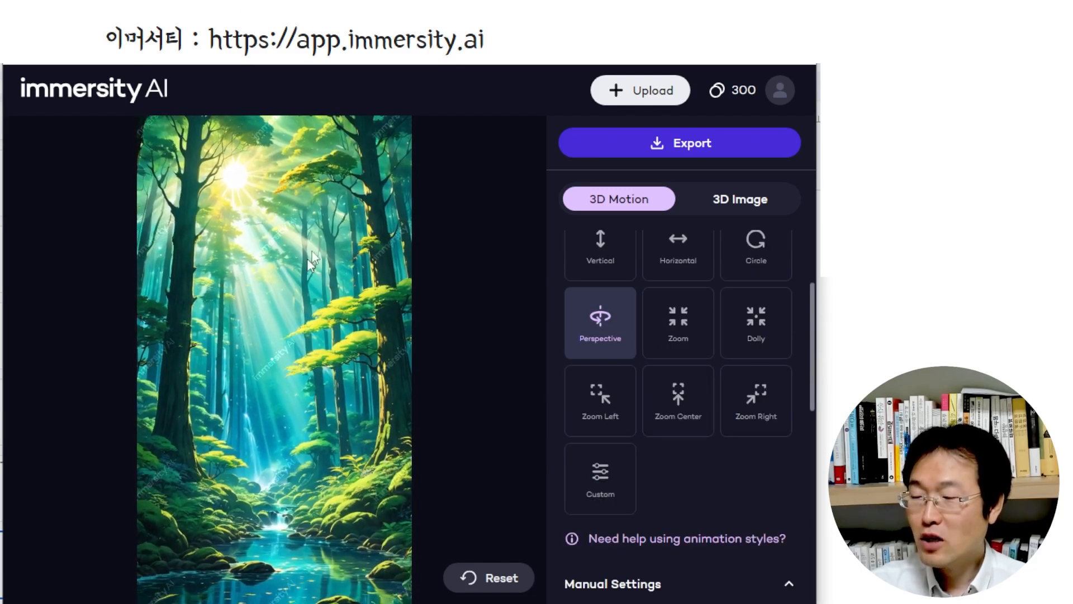
scroll(646, 345, "up", 3)
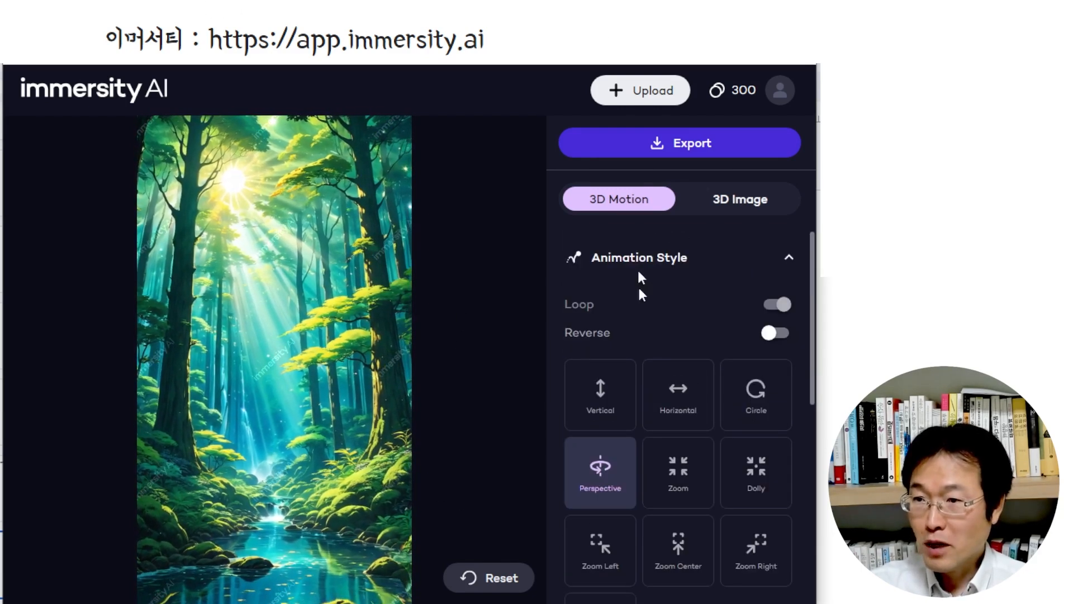
Start an export in MP4 3D Motion format, compare it with the Limited size and choose Plus (720x1280)
left_click(734, 143)
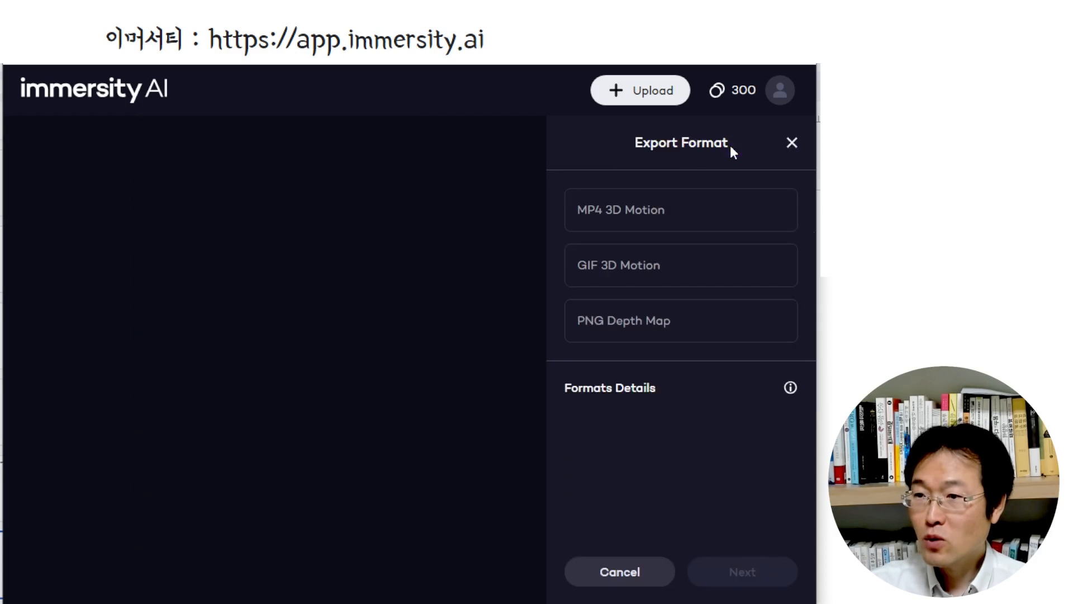
left_click(635, 219)
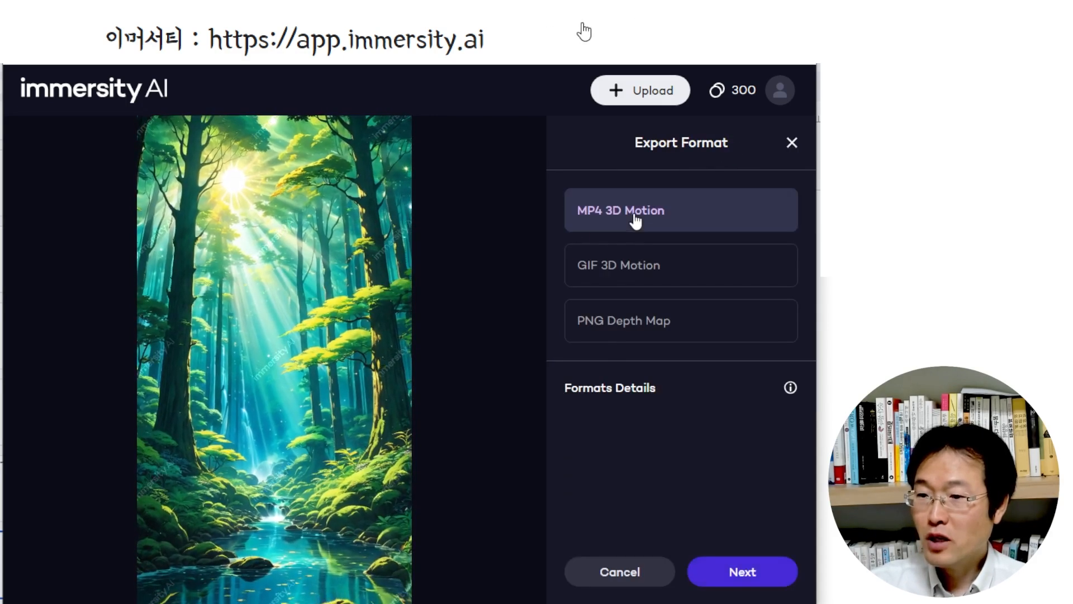
left_click(752, 572)
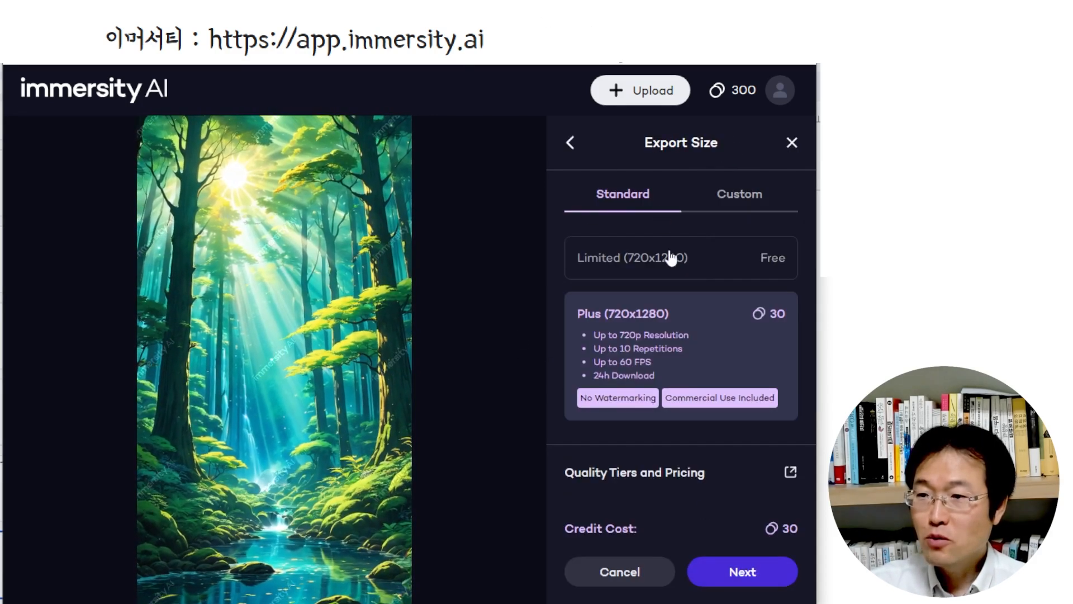
left_click(654, 269)
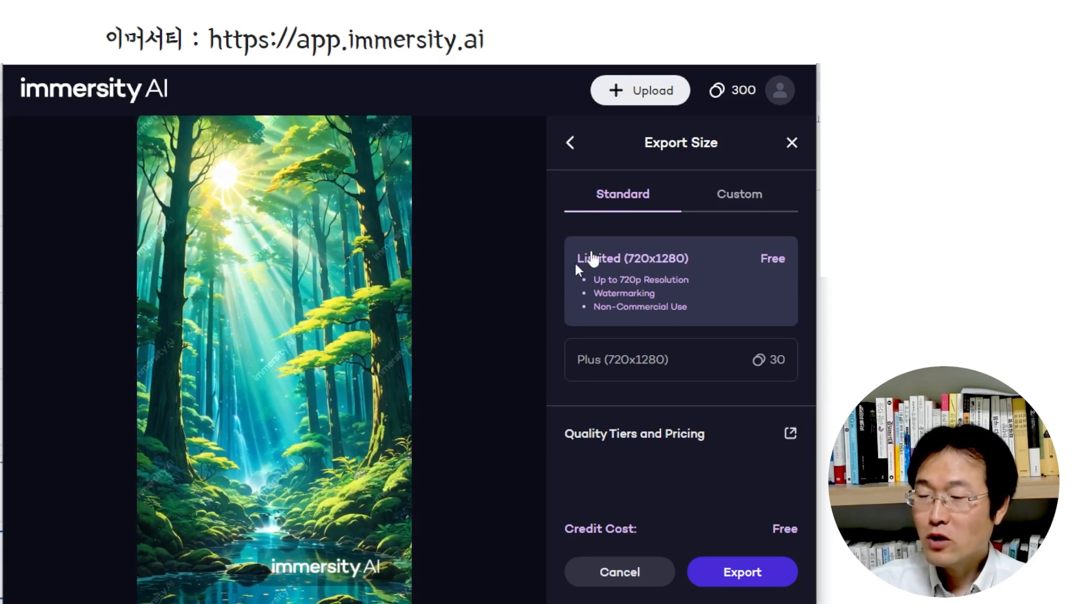
left_click(649, 362)
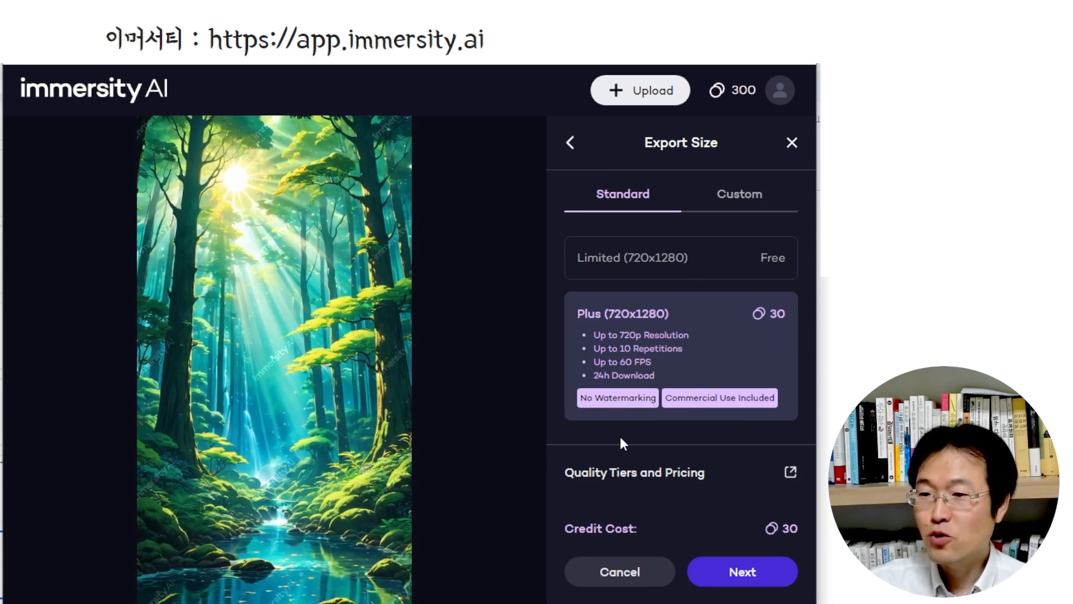
Set the animation to repeat 1 time in the export settings and export the video
left_click(769, 576)
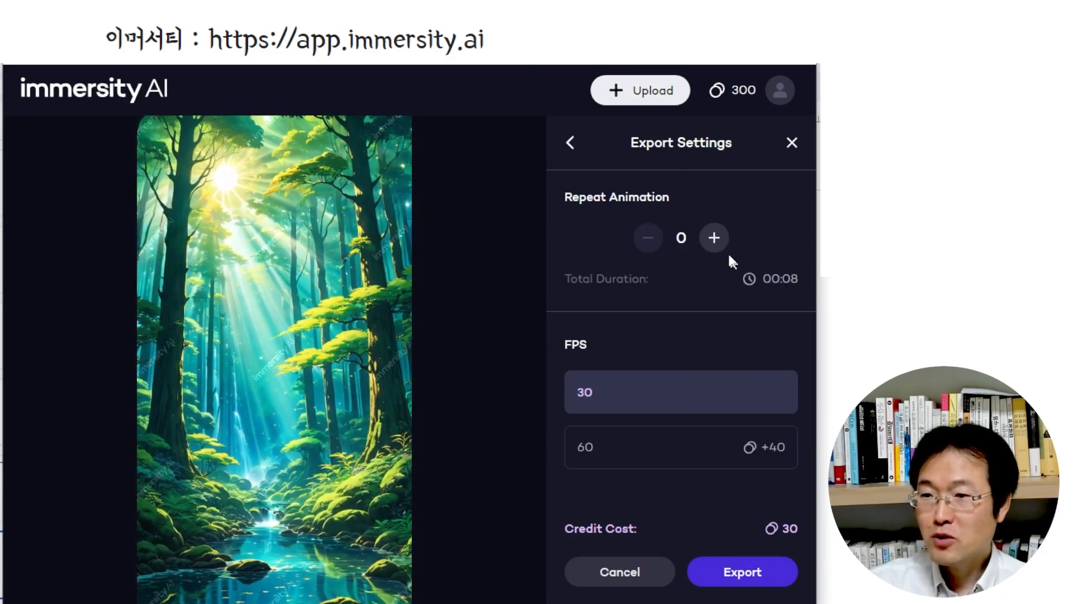
left_click(715, 240)
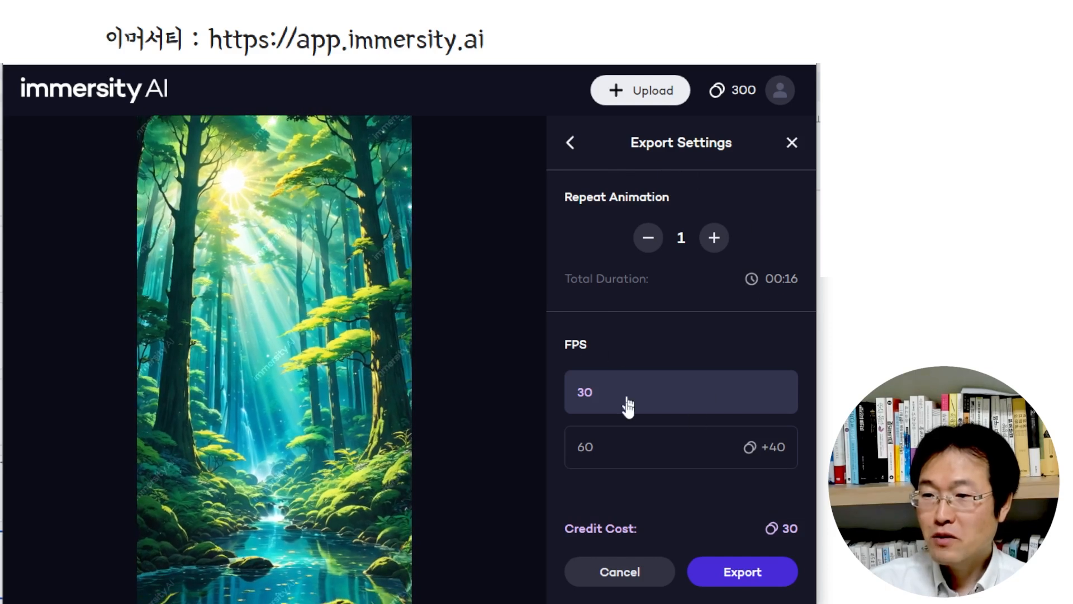
left_click(766, 578)
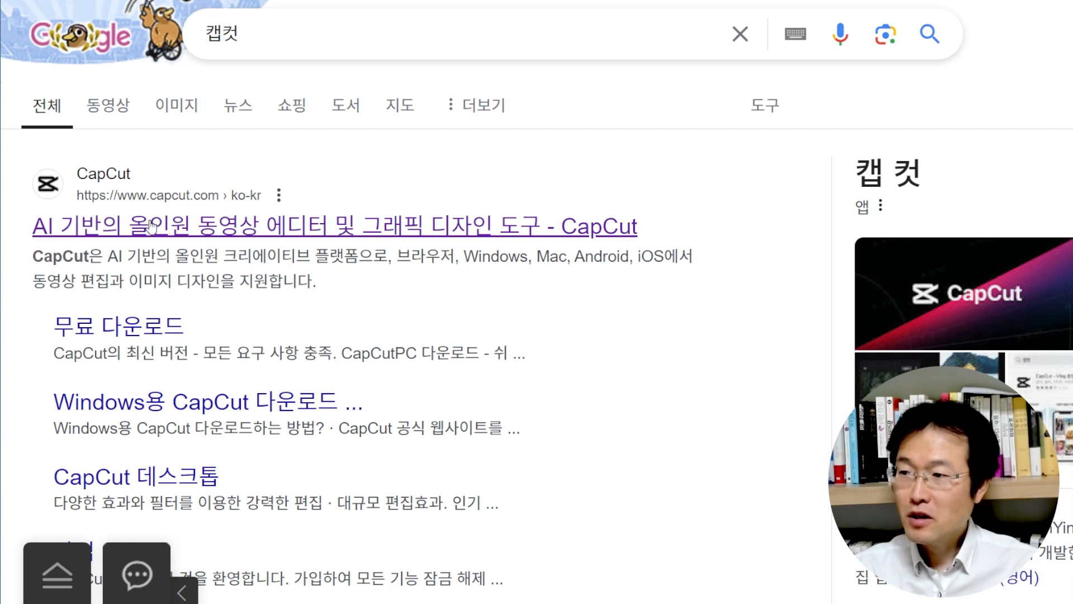
Open the official CapCut website from the Google results and look over its home page
left_click(464, 225)
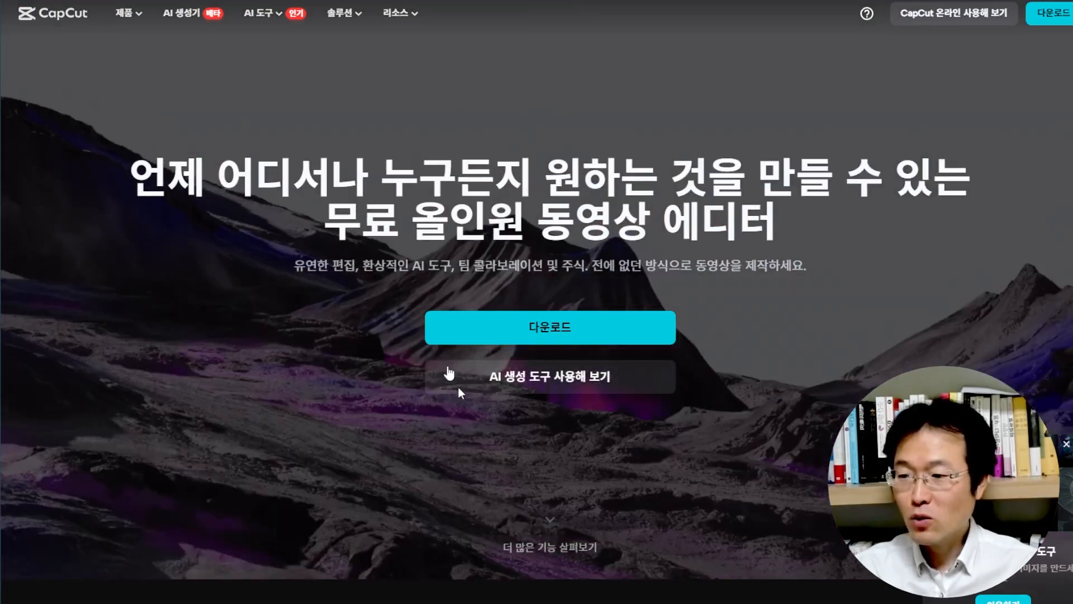
scroll(524, 502, "down", 5)
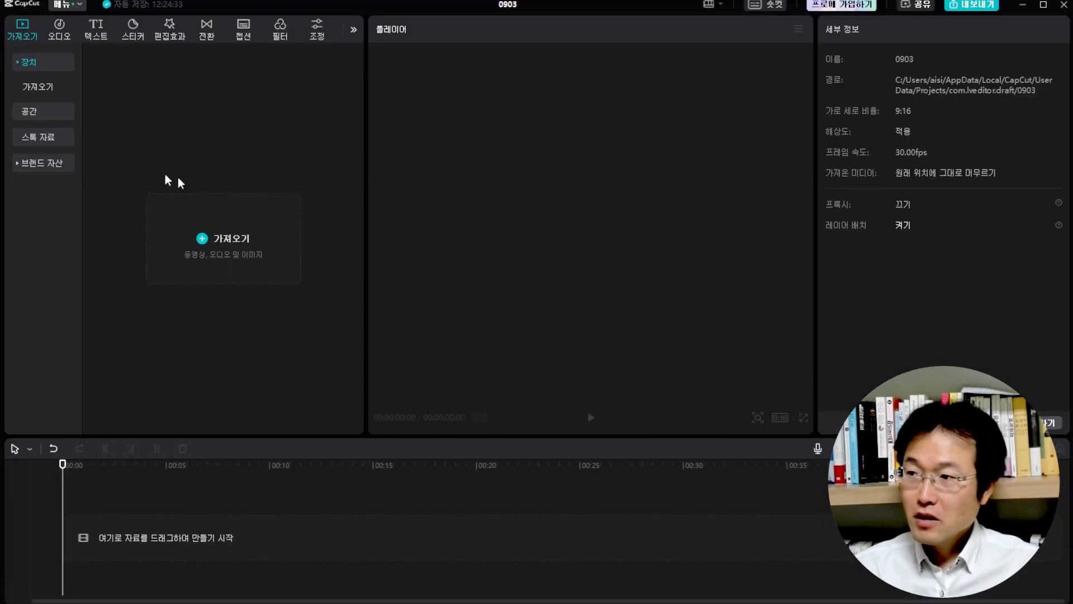
Import the first hayao-miyazaki-style animation MP4 from the Downloads folder into the CapCut desktop editor and place it at the timeline's start
left_click(249, 237)
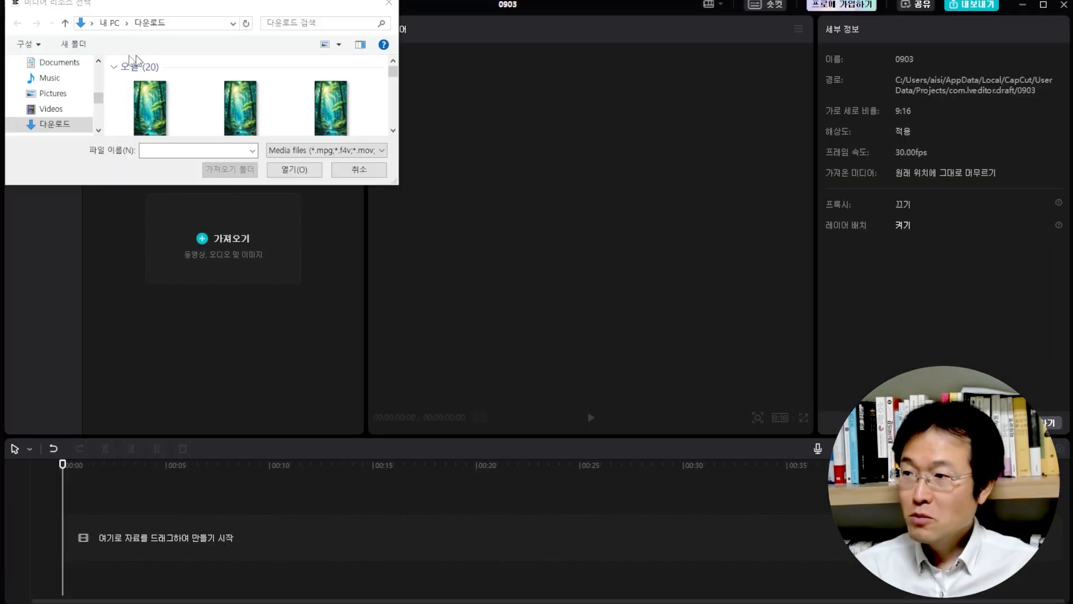
left_click(154, 101)
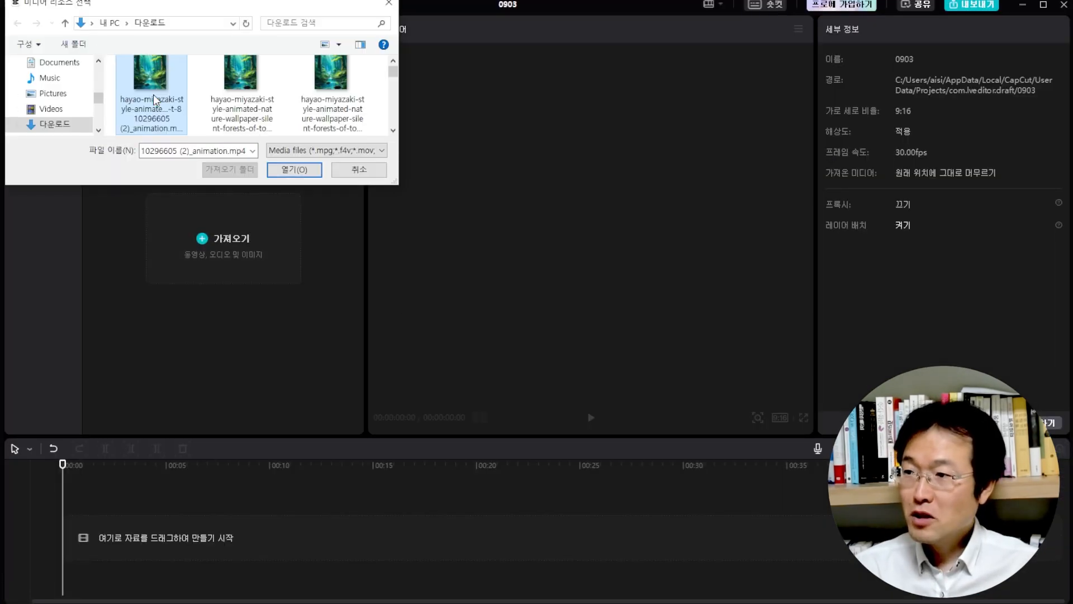
left_click(294, 170)
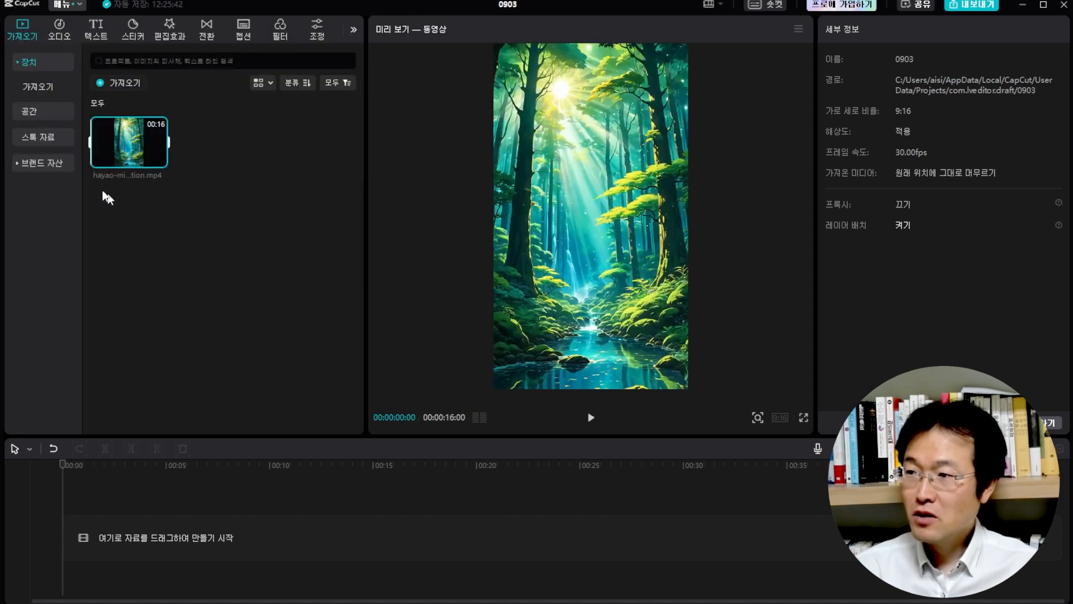
left_click_drag(127, 147, 72, 542)
left_click_drag(62, 470, 22, 475)
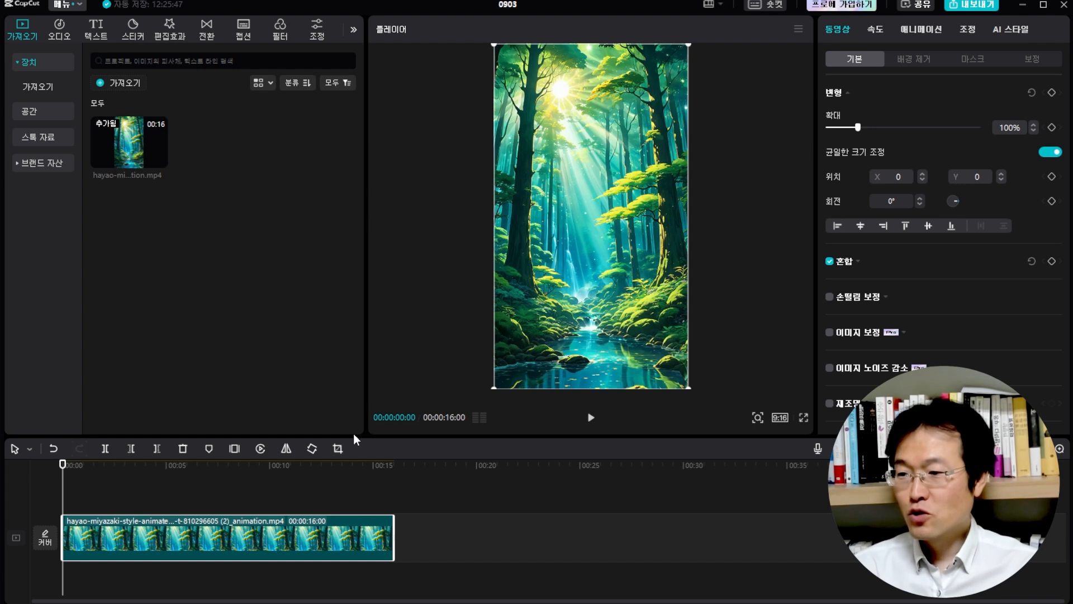
Enlarge the timeline area and set the project's aspect ratio to 9:16
left_click_drag(356, 435, 356, 436)
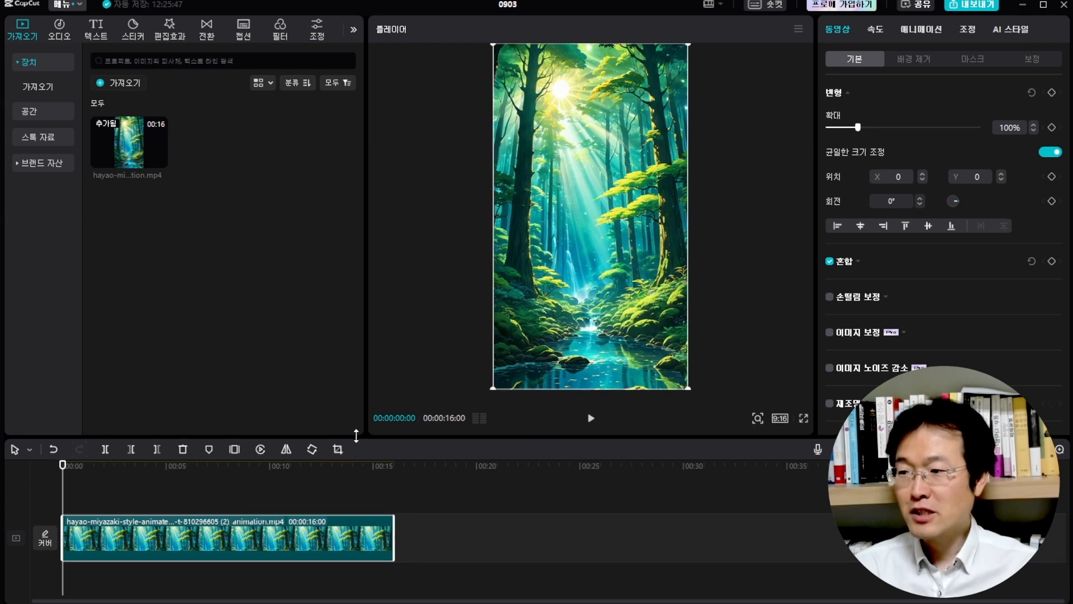
left_click_drag(357, 435, 367, 290)
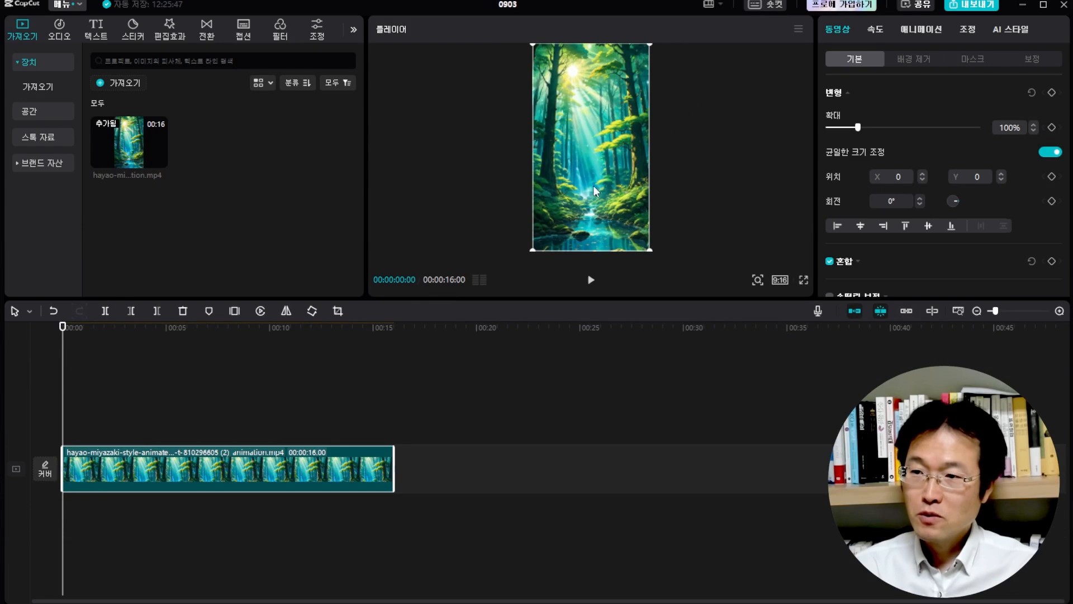
left_click(781, 281)
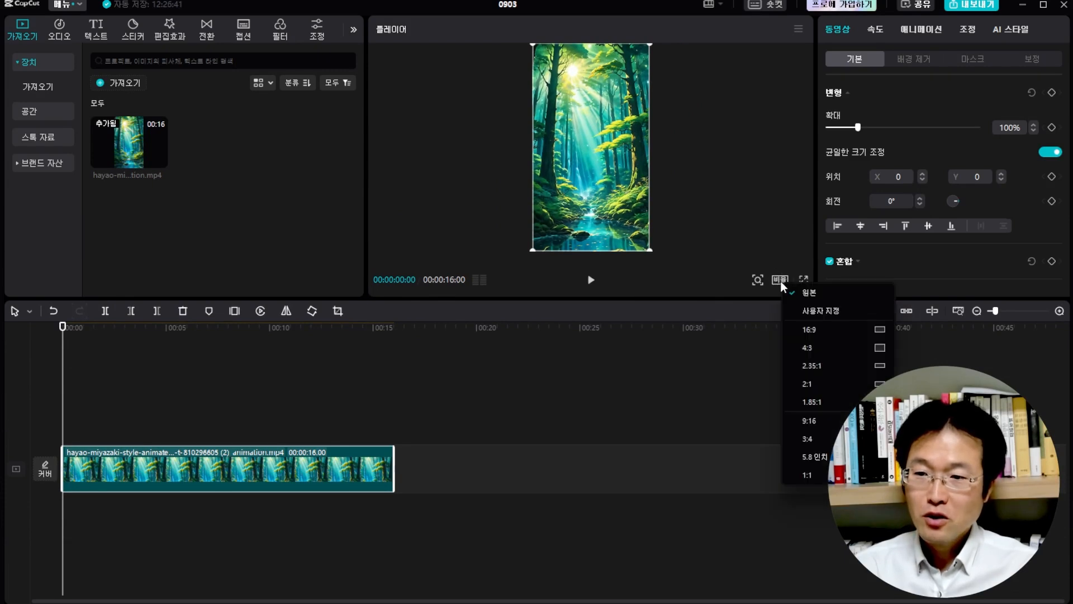
left_click(824, 424)
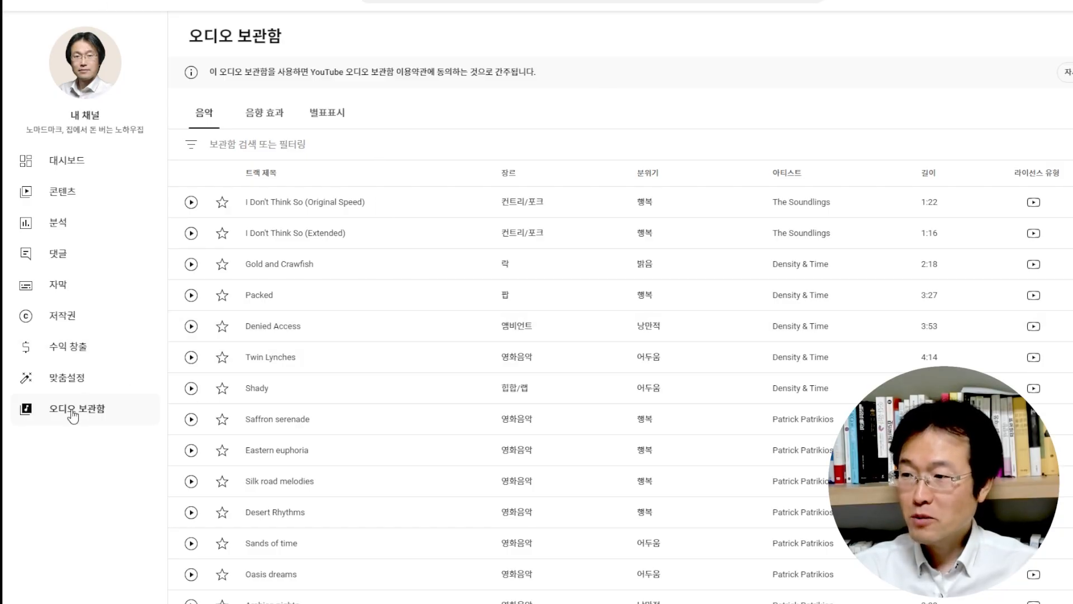
Switch to the YouTube Studio audio library and filter the music to tracks requiring no attribution (저작자 표시 필요 없음)
left_click(275, 143)
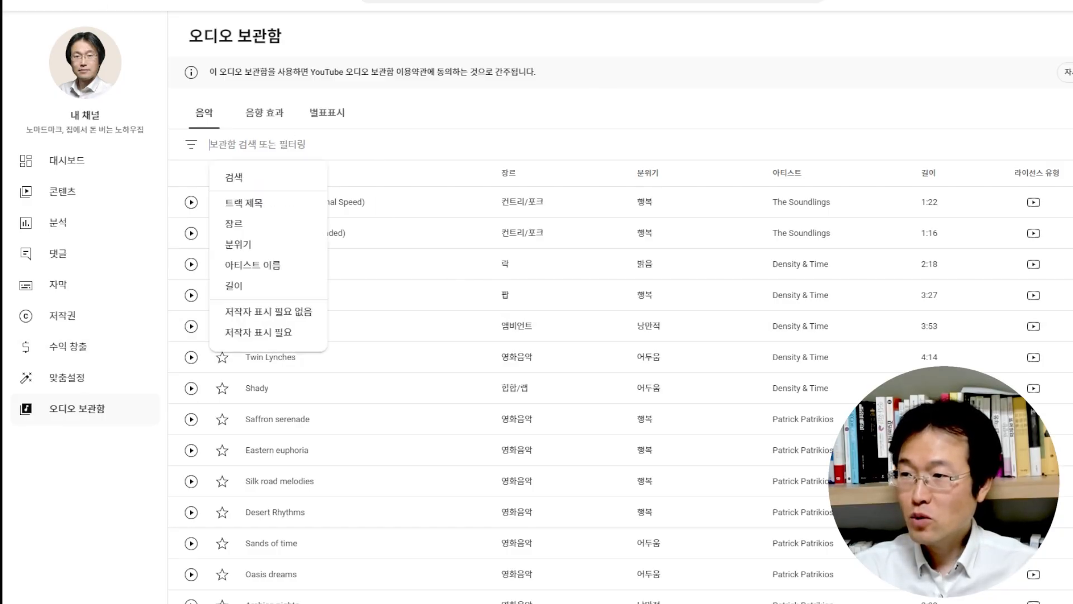
left_click(272, 314)
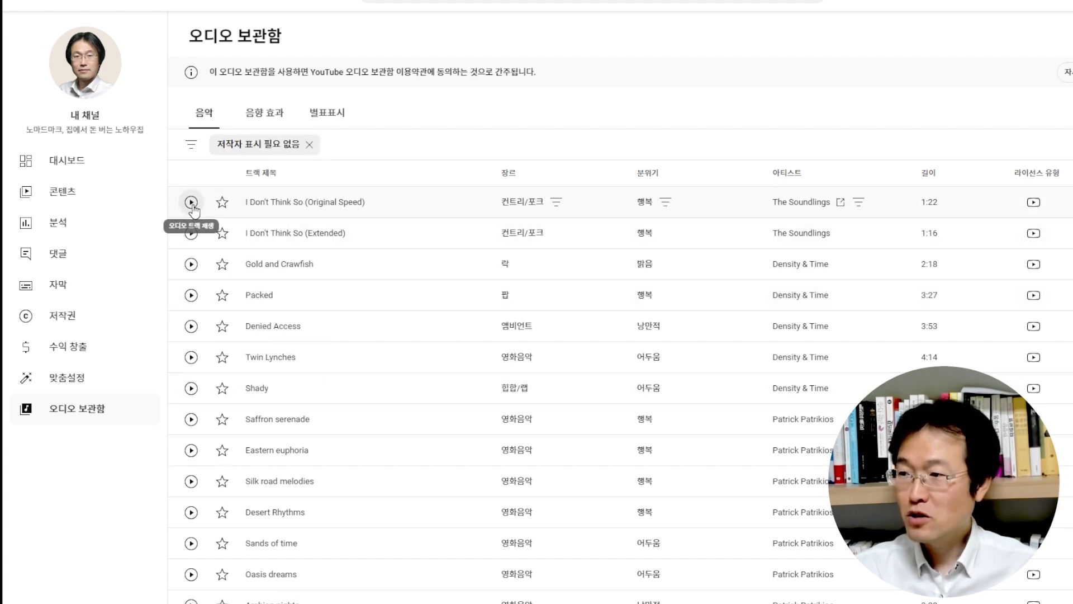
Preview the Gold and Crawfish and Packed tracks in the audio library, and download Packed by Density & Time
left_click(192, 264)
left_click(191, 294)
scroll(307, 302, "down", 3)
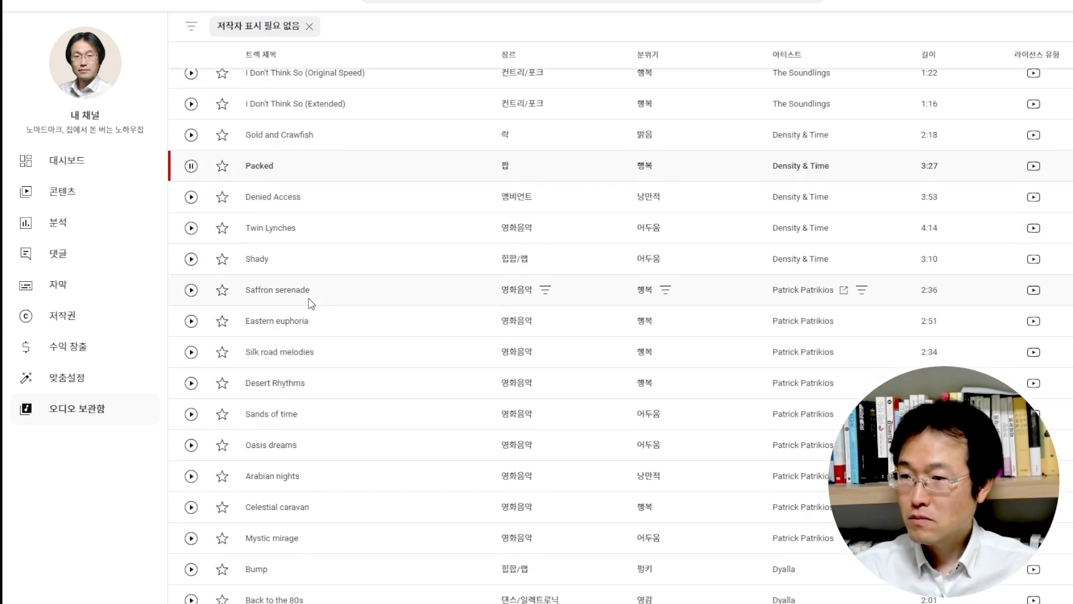
scroll(307, 302, "up", 1)
mouse_move(1072, 218)
left_mouse_down()
mouse_move(1021, 218)
mouse_move(1069, 218)
left_mouse_up()
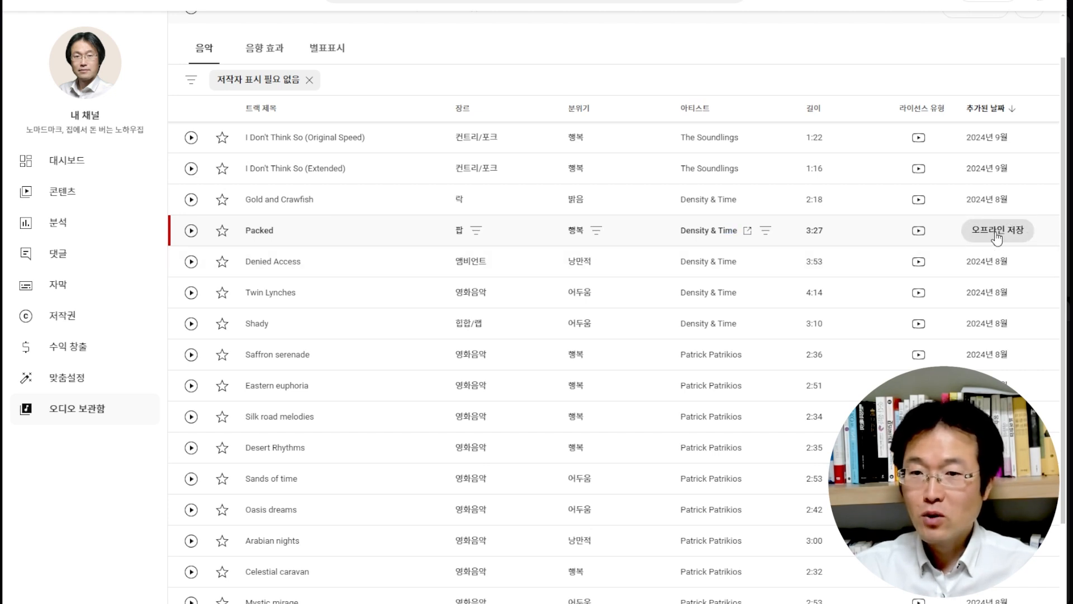
left_click(997, 237)
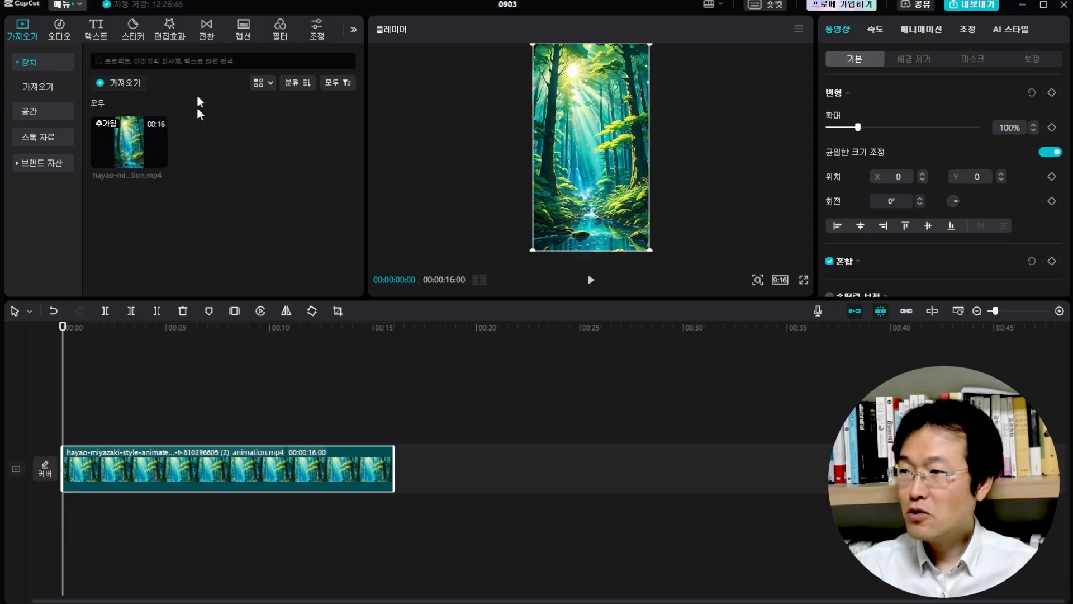
Switch to CapCut, import Packed - Density & Time.mp3 from the Downloads folder, and place it beneath the forest clip at the timeline's start
left_click(122, 84)
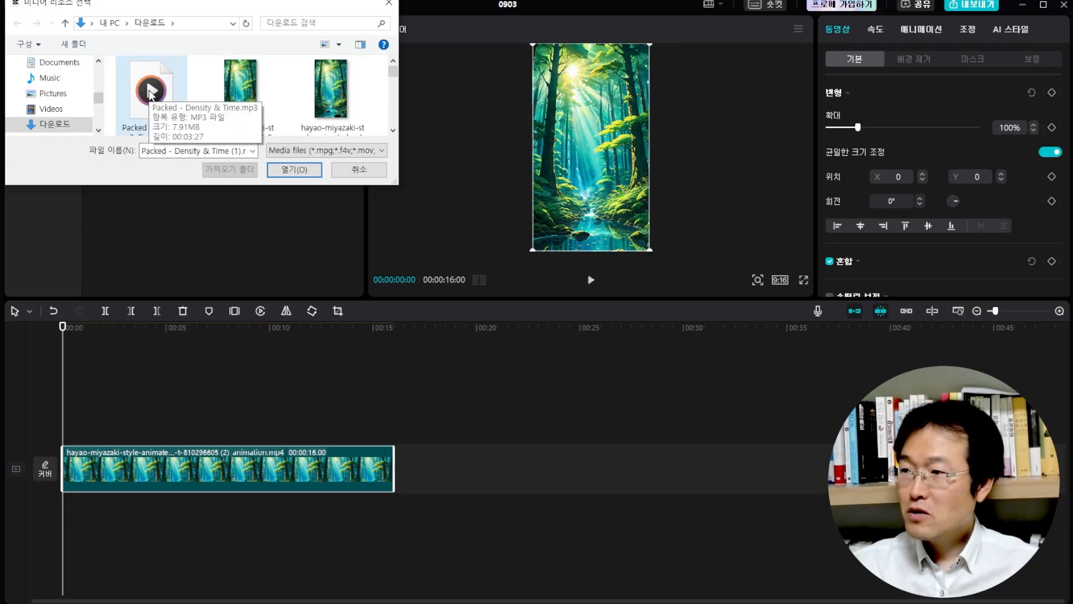
left_click(150, 95)
left_click(295, 170)
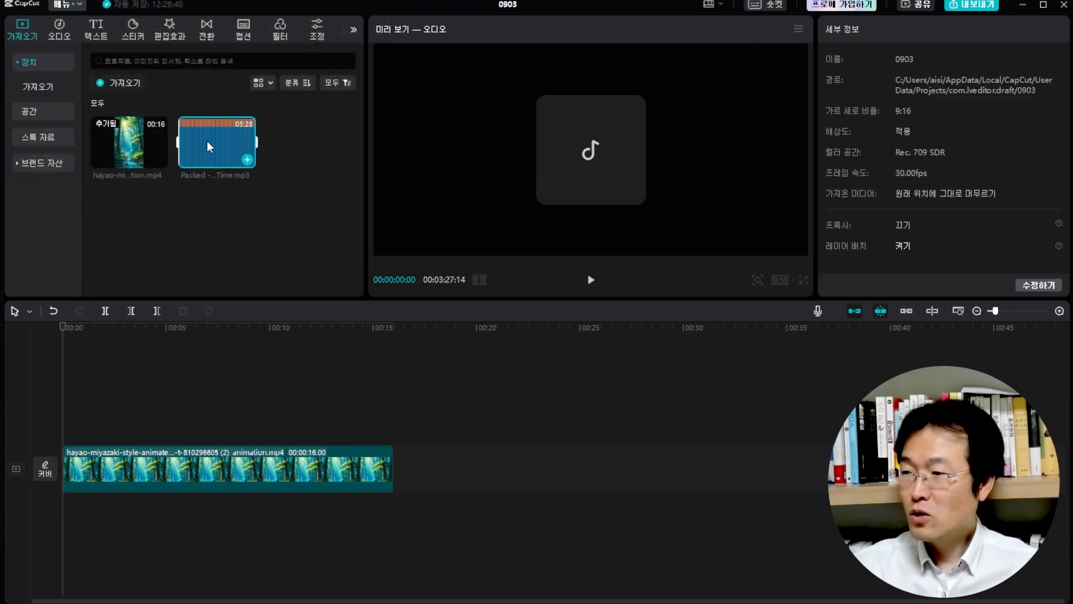
left_click_drag(212, 142, 119, 502)
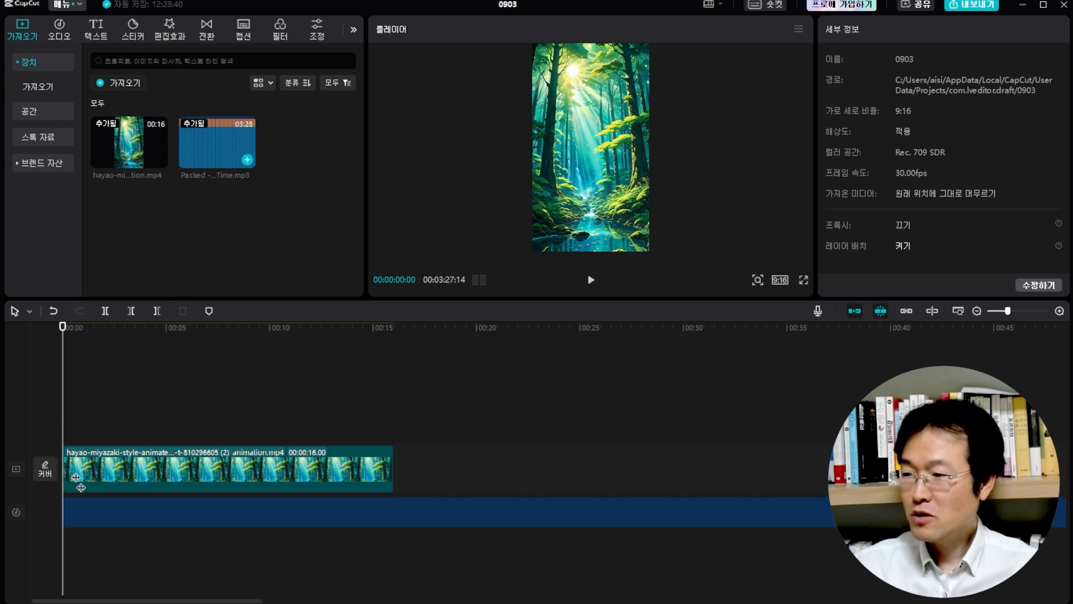
Cut off the music beyond the forest clip's end at 00:00:16:00 and play back the trimmed timeline
left_click(592, 280)
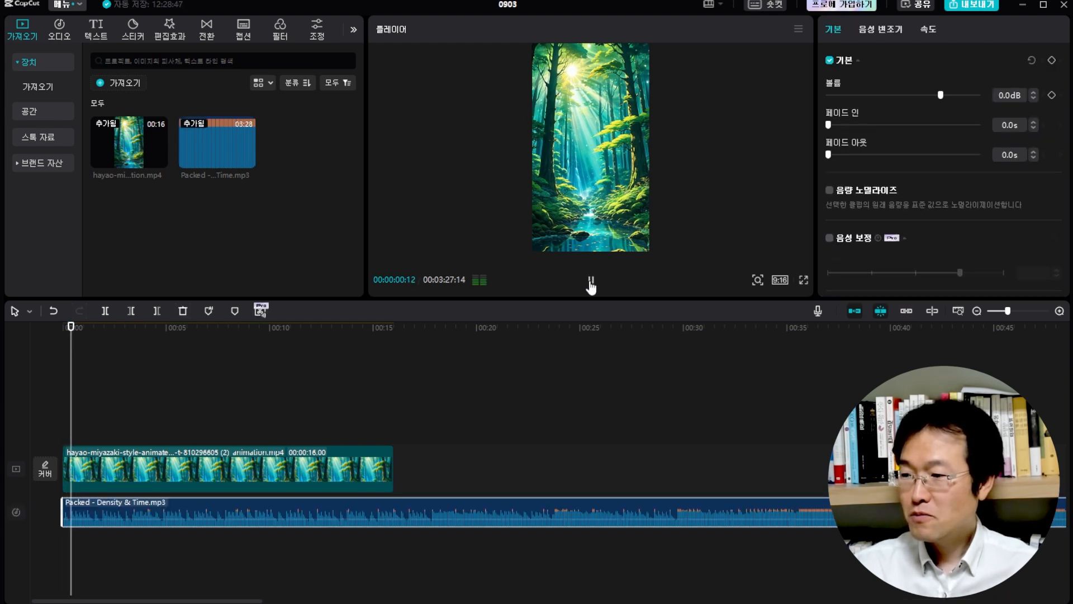
left_click(393, 354)
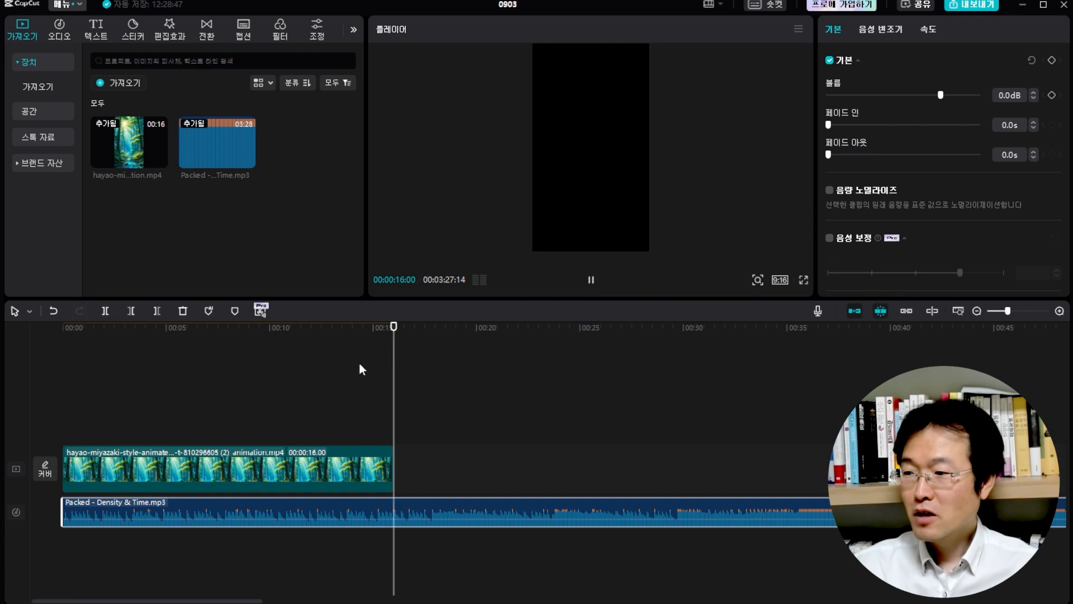
left_click_drag(402, 331, 315, 388)
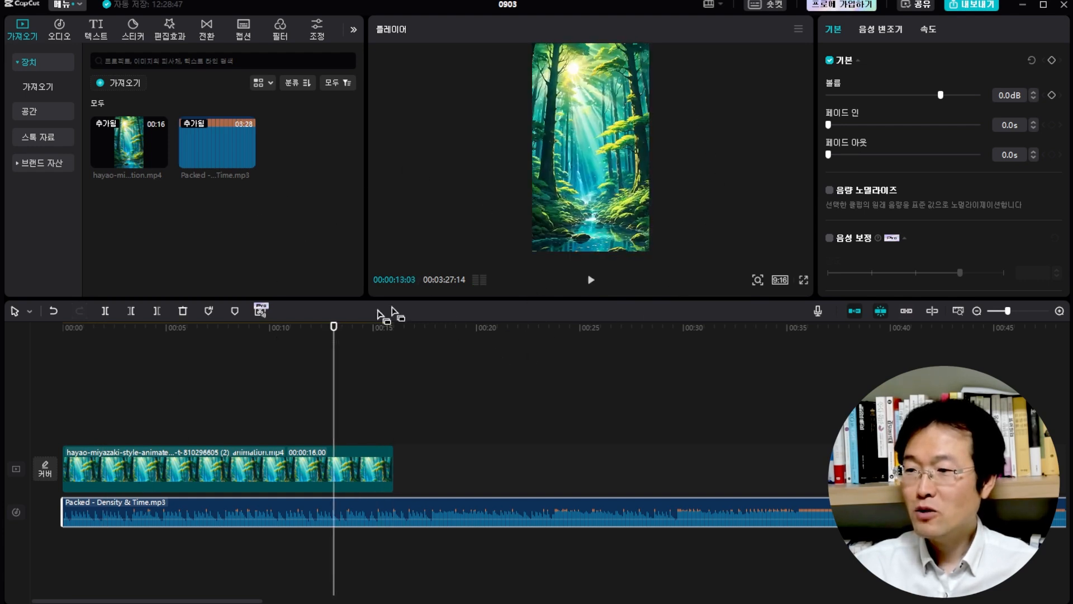
left_click_drag(338, 329, 393, 338)
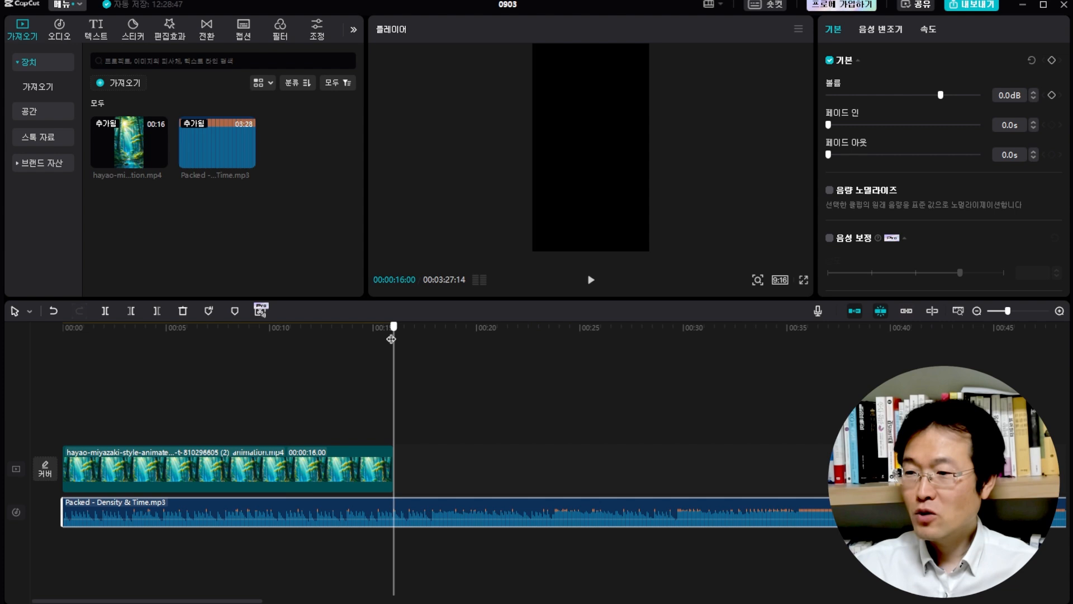
left_click(157, 311)
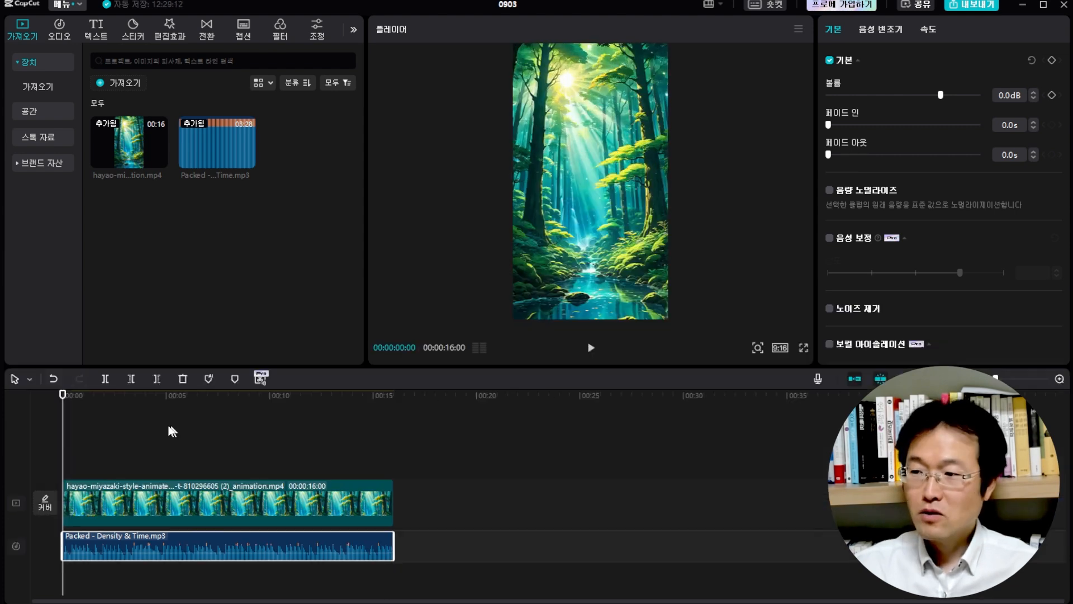
key("space")
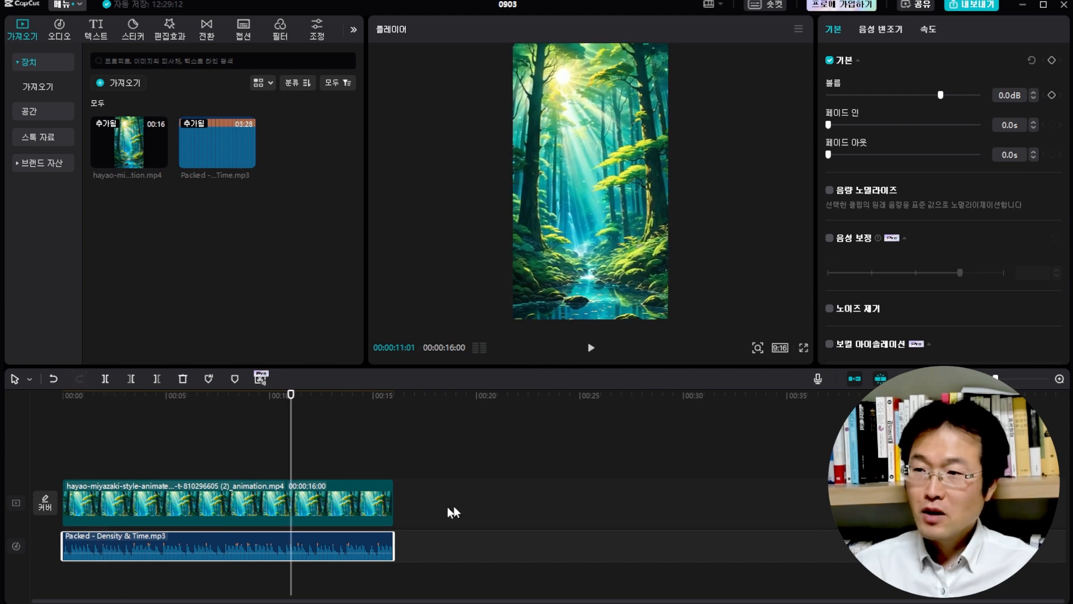
Export the video under the name 애니영상 at 1080P as an H.264 mp4 with 30fps
left_click(973, 7)
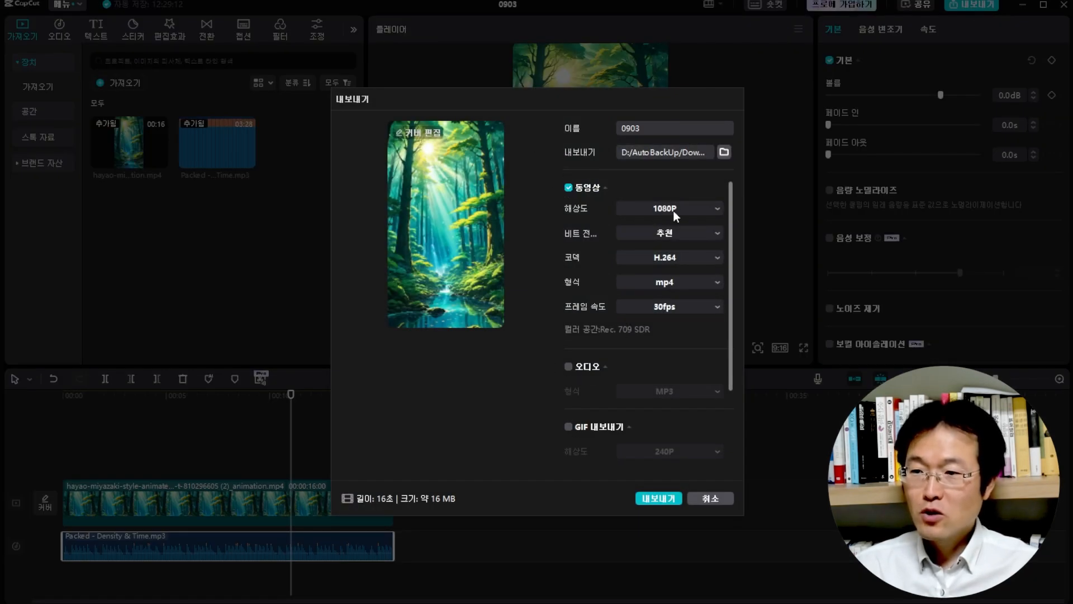
left_click(693, 207)
left_click(692, 208)
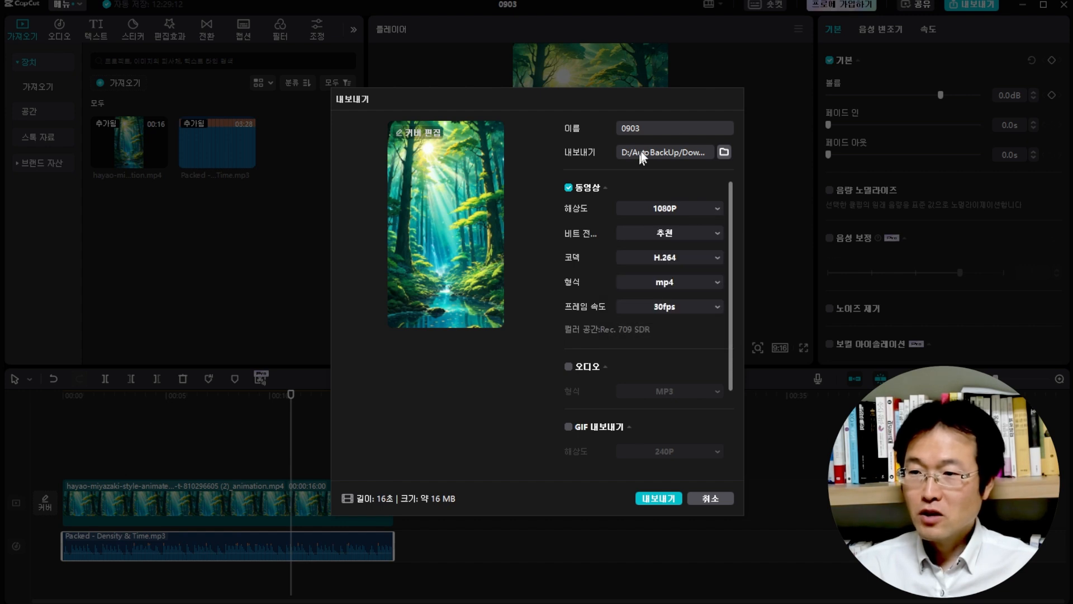
type("애니영상")
left_click(655, 501)
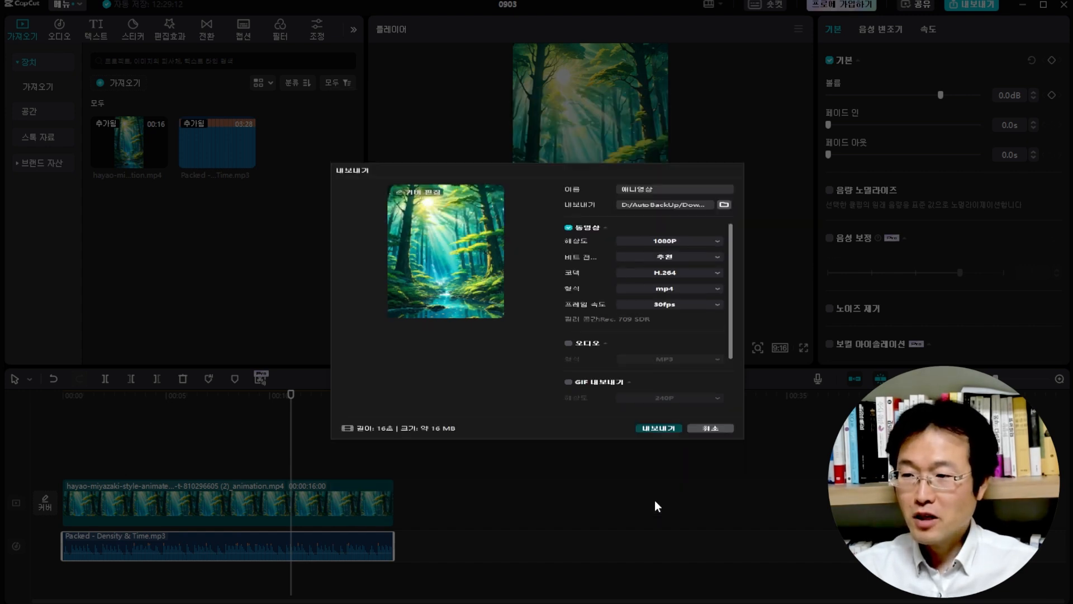